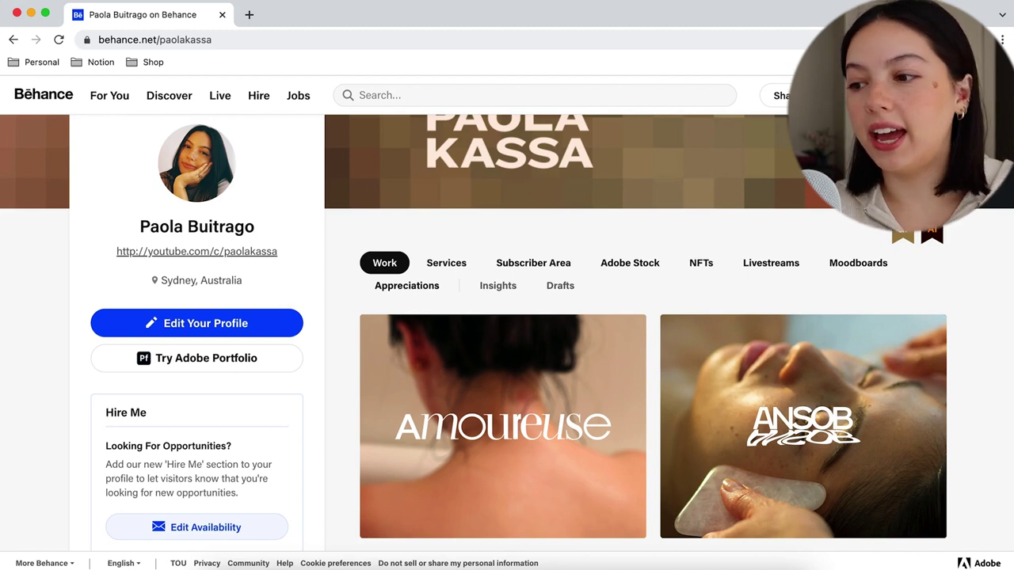
scroll(515, 158, "down", 1)
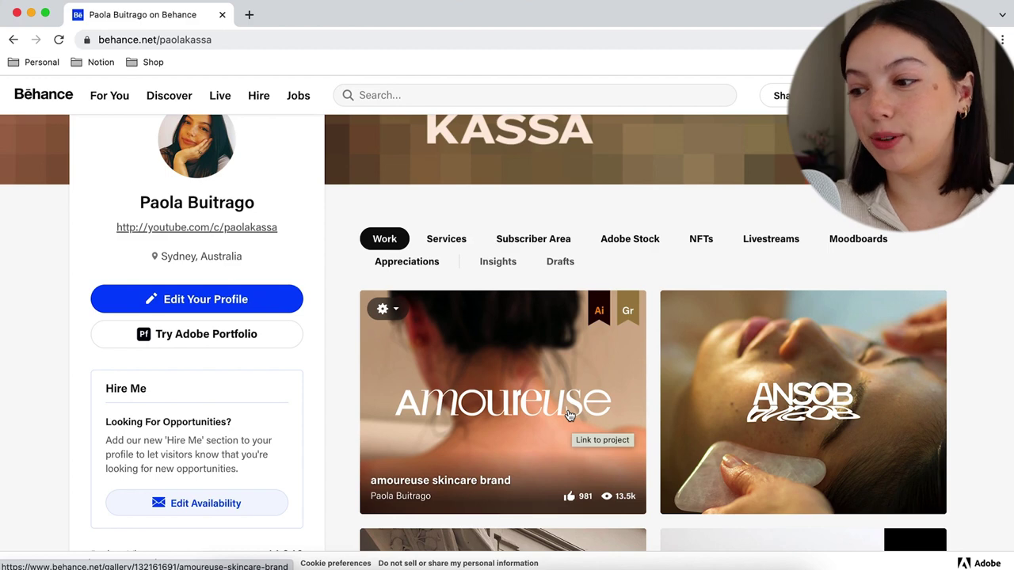
mouse_move(599, 316)
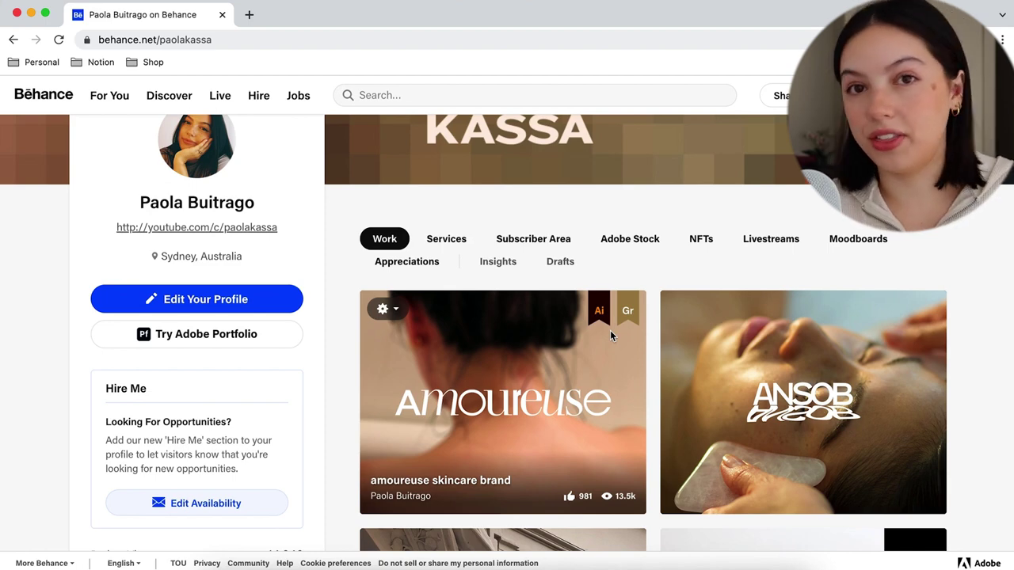
left_click(525, 408)
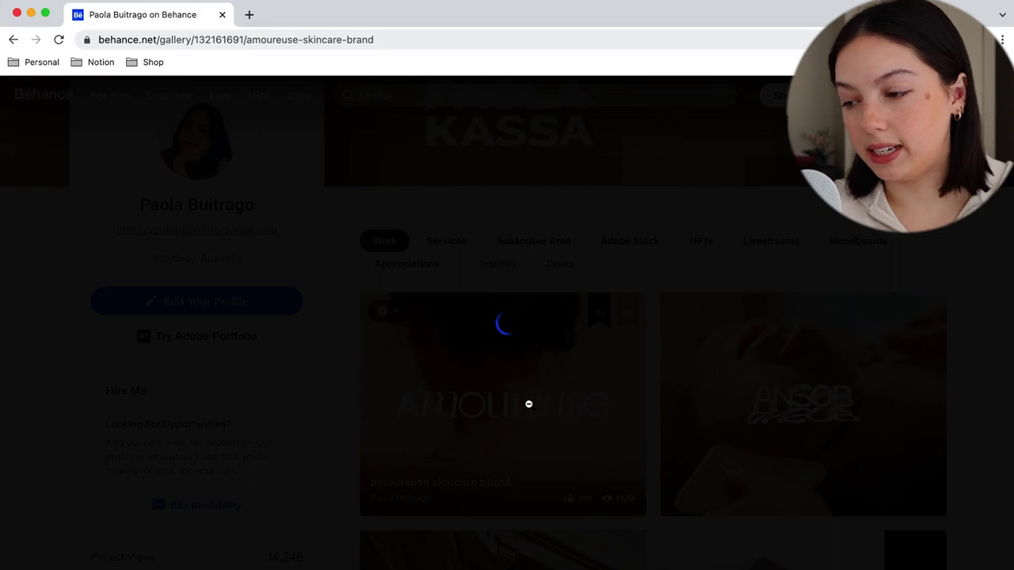
Scroll through the amoureuse skincare project's packaging and website images
scroll(541, 393, "down", 3)
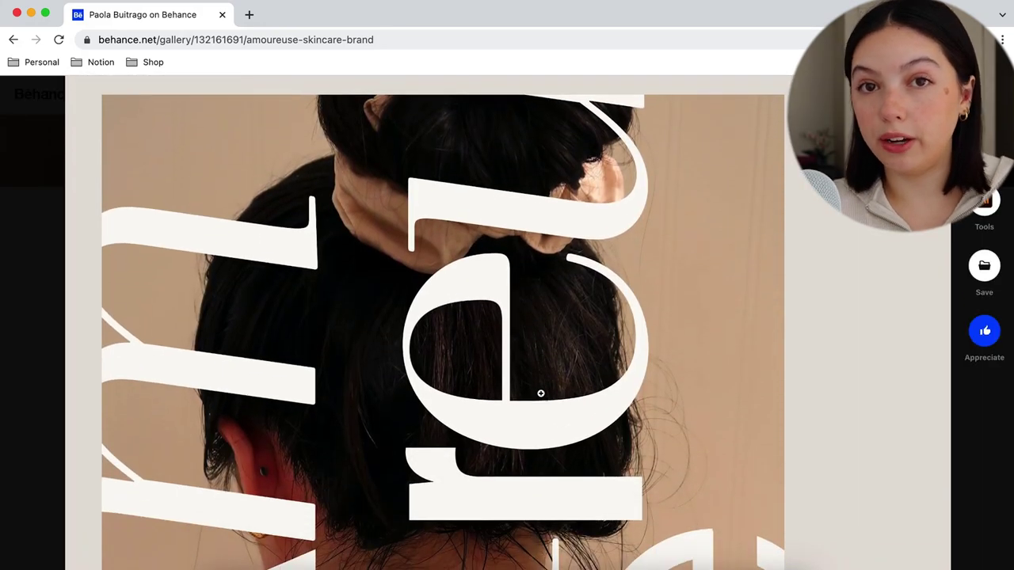
scroll(541, 394, "down", 7)
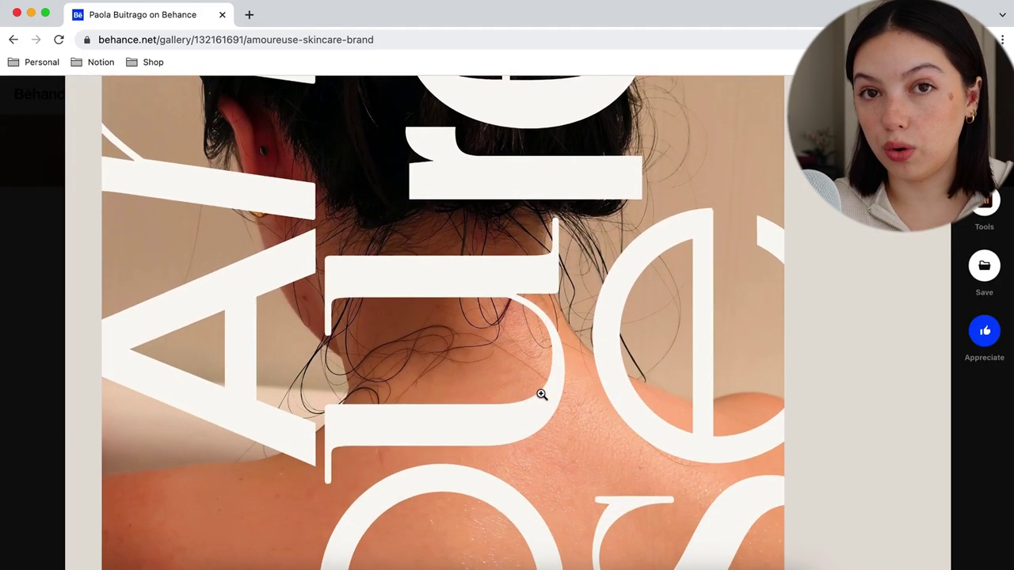
scroll(541, 393, "down", 7)
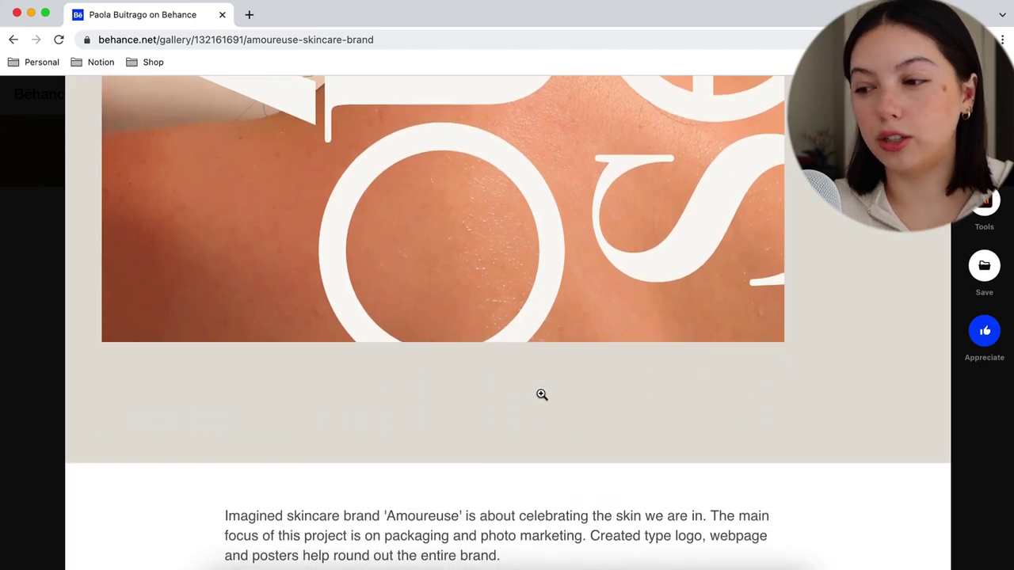
scroll(541, 393, "down", 5)
scroll(540, 392, "down", 1)
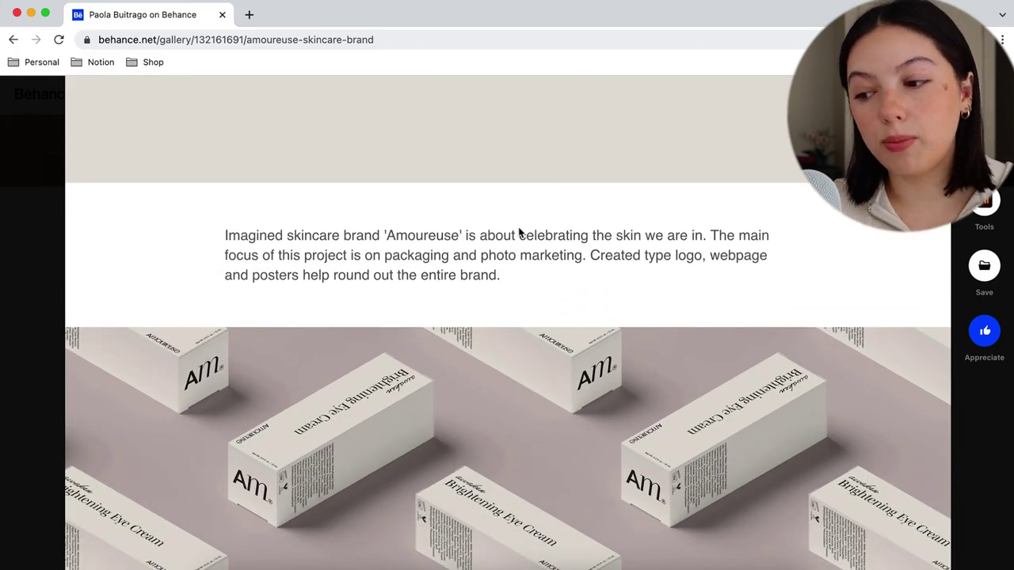
scroll(536, 287, "down", 5)
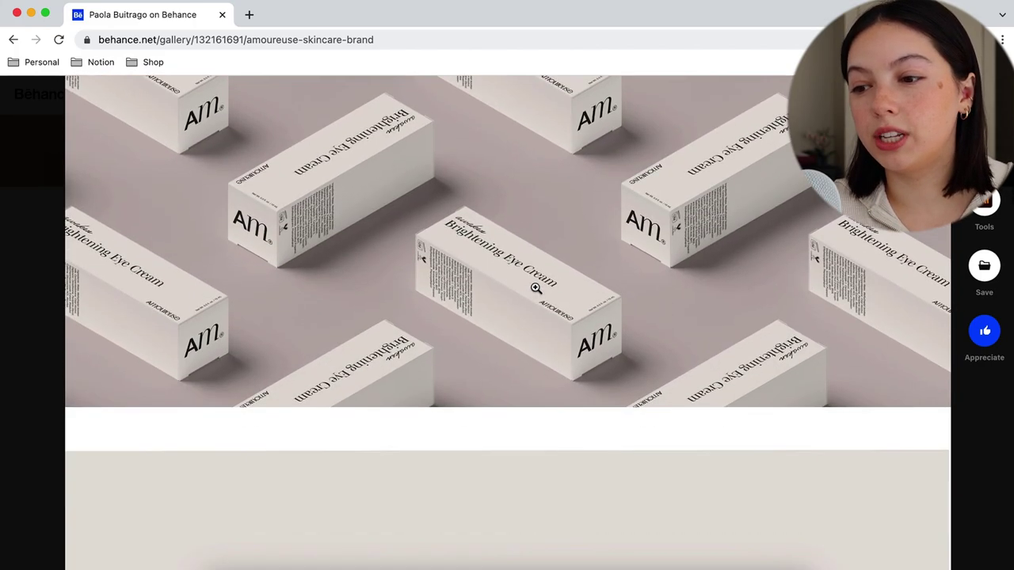
scroll(536, 287, "down", 8)
scroll(536, 289, "up", 5)
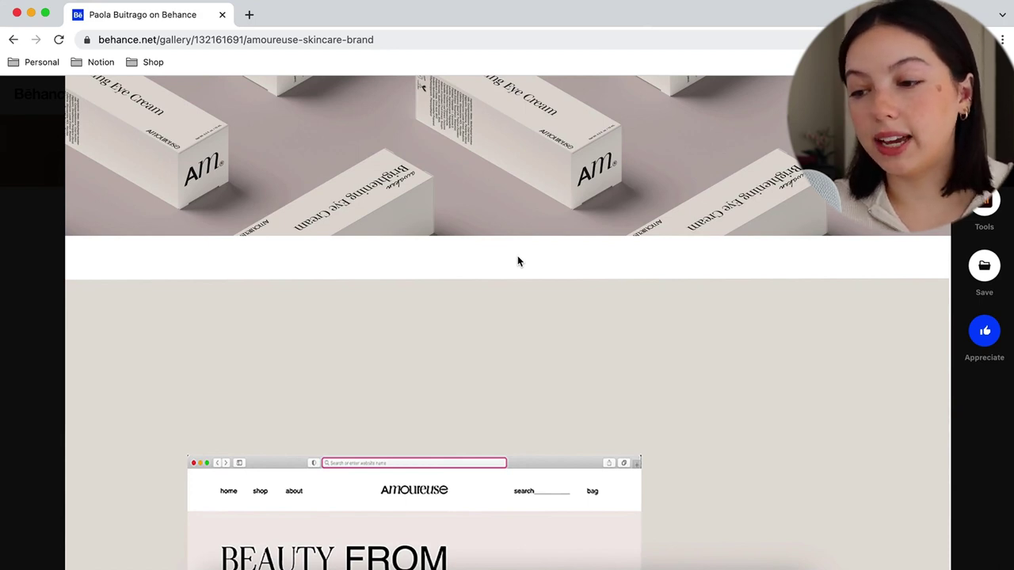
scroll(515, 260, "down", 2)
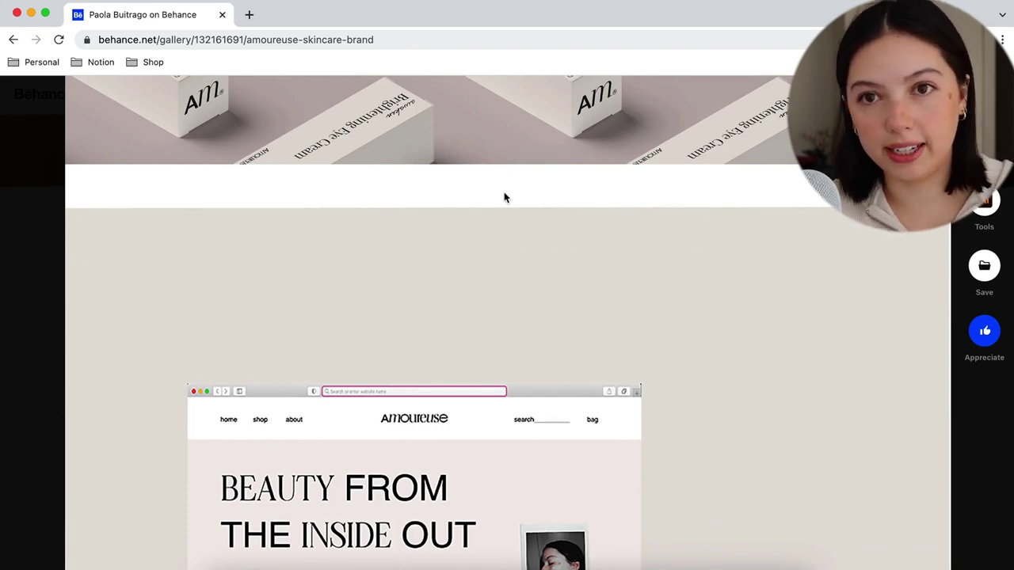
scroll(503, 192, "down", 5)
scroll(505, 193, "down", 12)
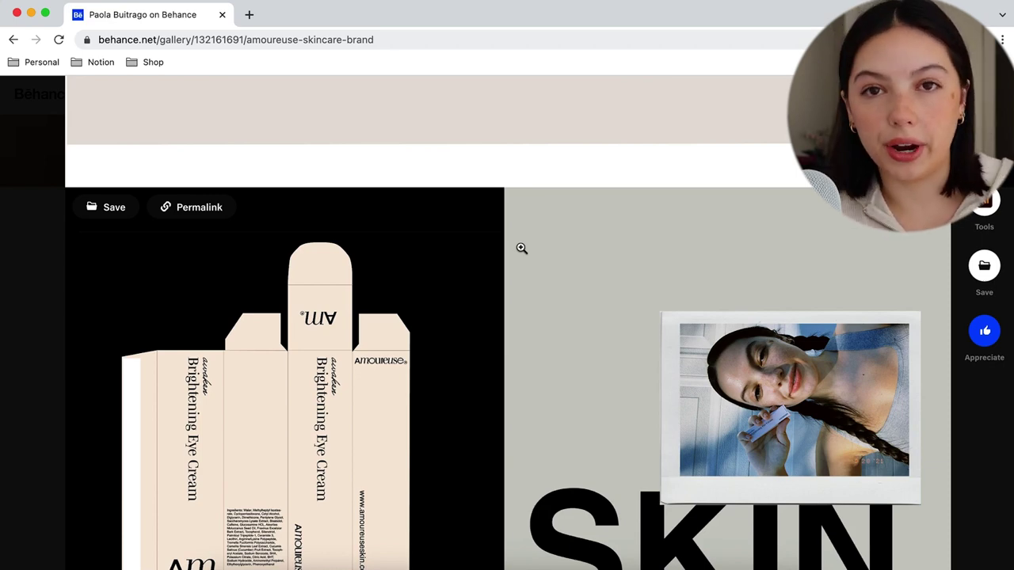
scroll(521, 248, "down", 3)
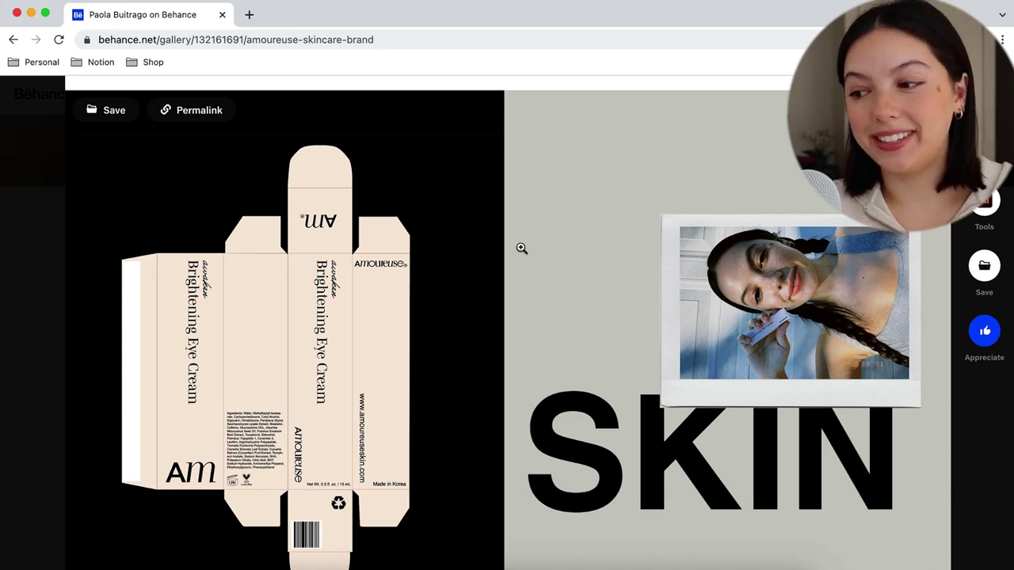
Scroll on through the amoureuse posters, then open the wellness brand identity project
scroll(521, 247, "down", 10)
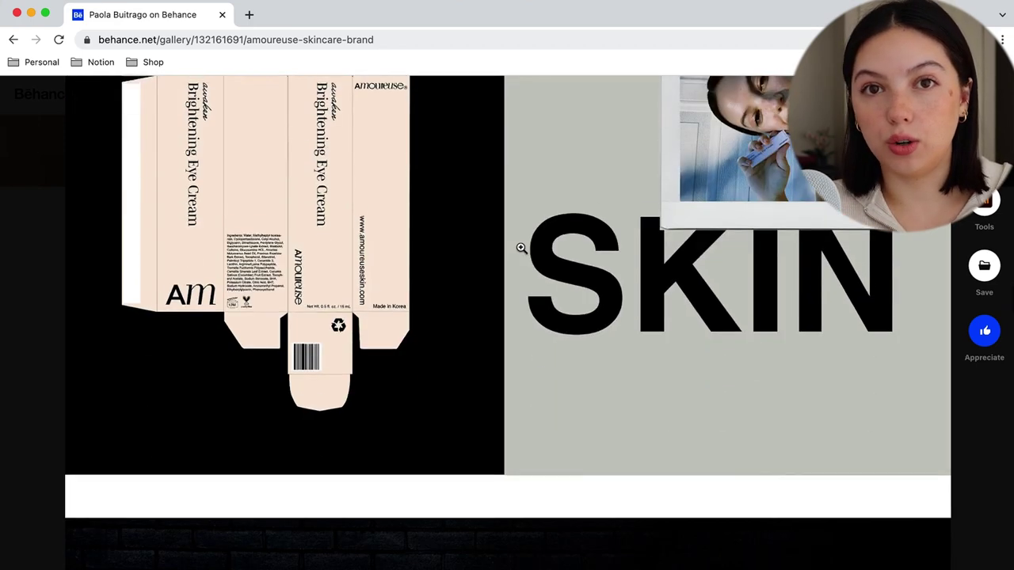
scroll(520, 250, "down", 3)
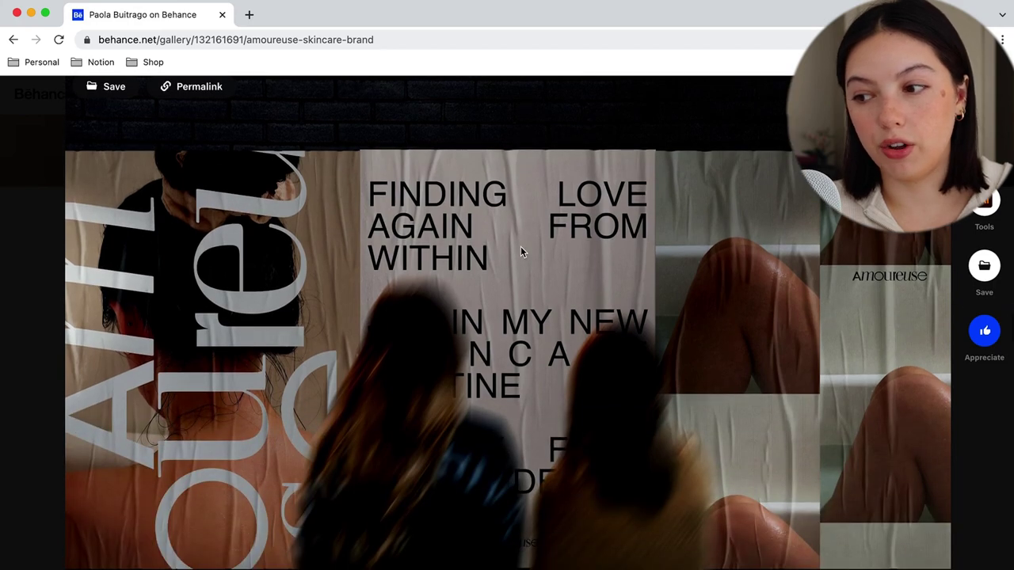
scroll(521, 250, "down", 5)
scroll(522, 251, "down", 3)
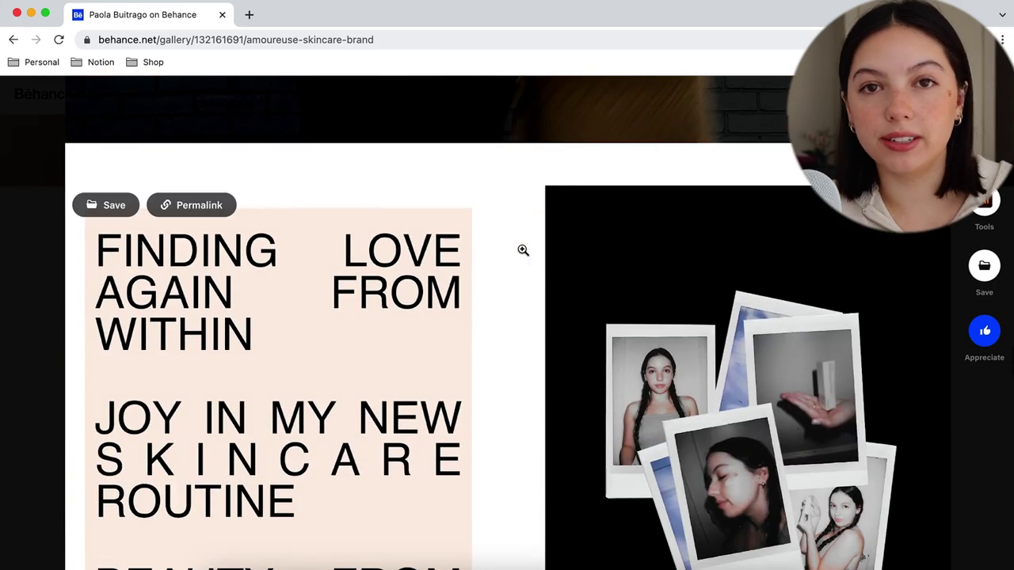
scroll(520, 251, "down", 2)
scroll(520, 251, "down", 8)
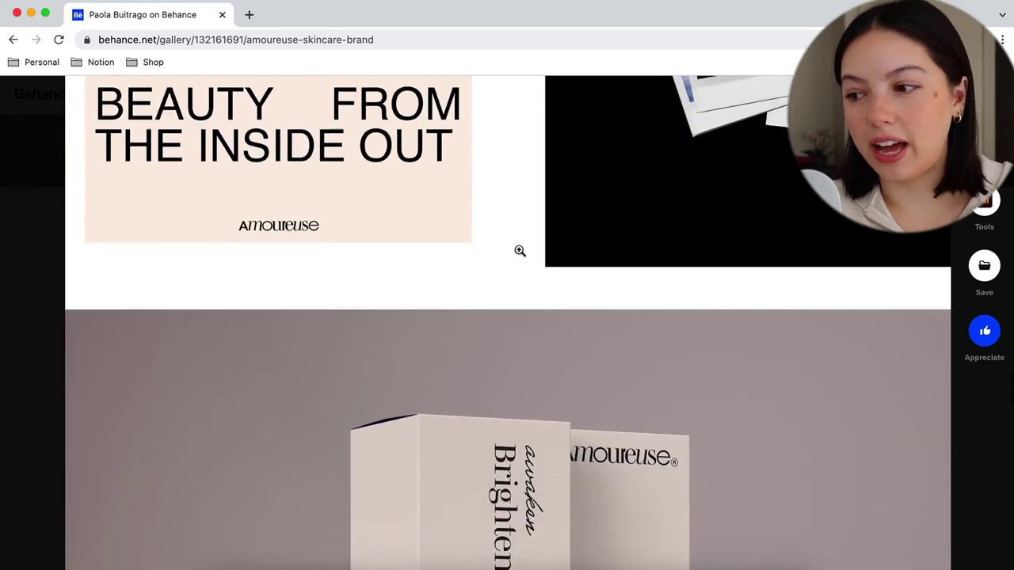
scroll(520, 250, "down", 5)
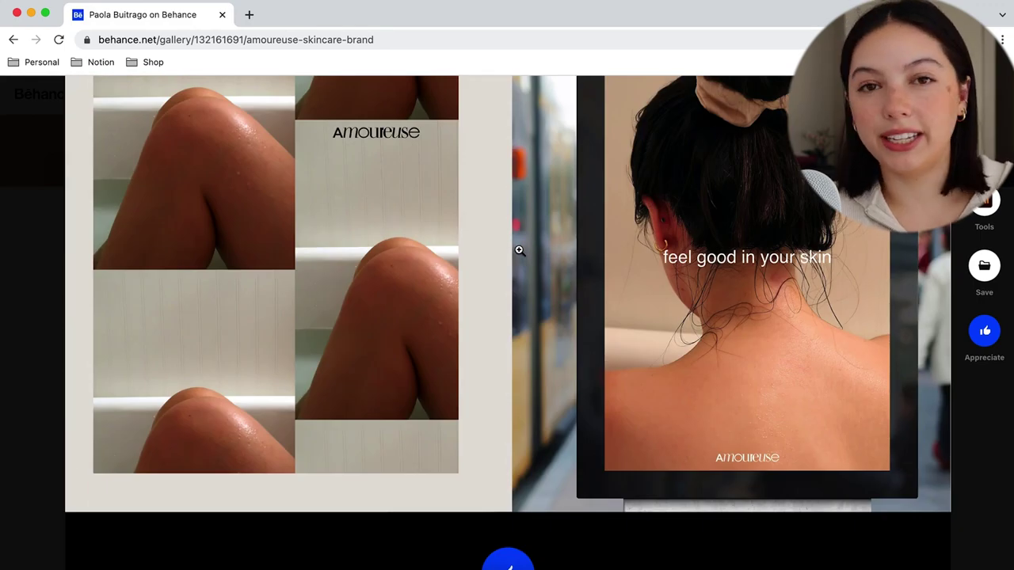
scroll(519, 251, "up", 15)
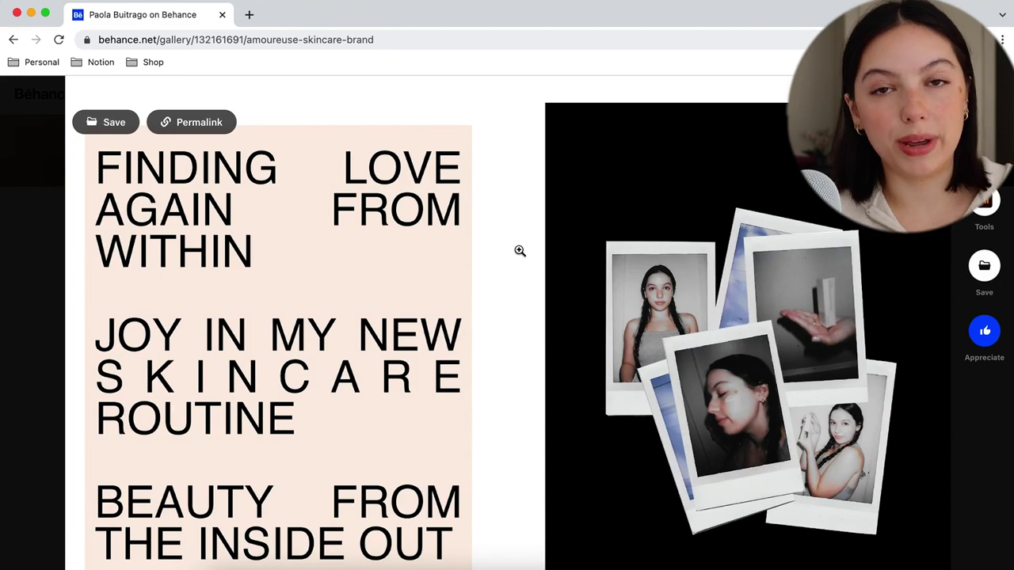
left_click(736, 265)
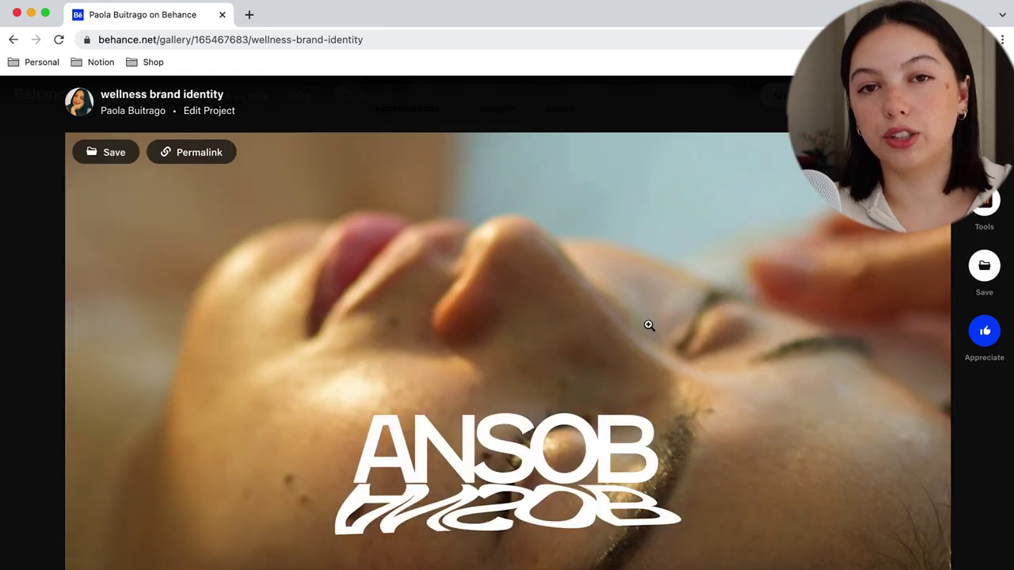
scroll(648, 324, "down", 3)
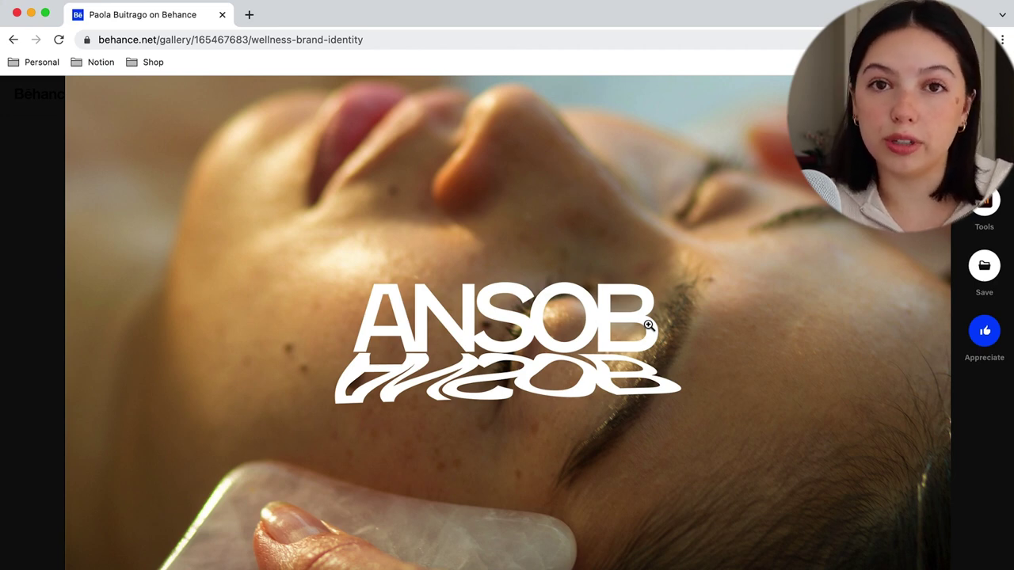
scroll(648, 325, "down", 3)
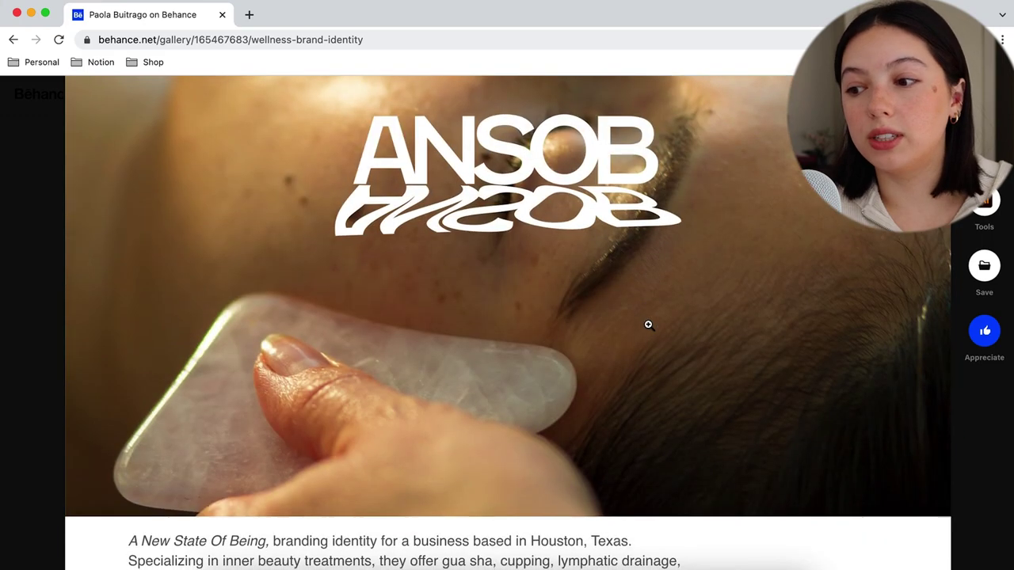
scroll(648, 324, "down", 2)
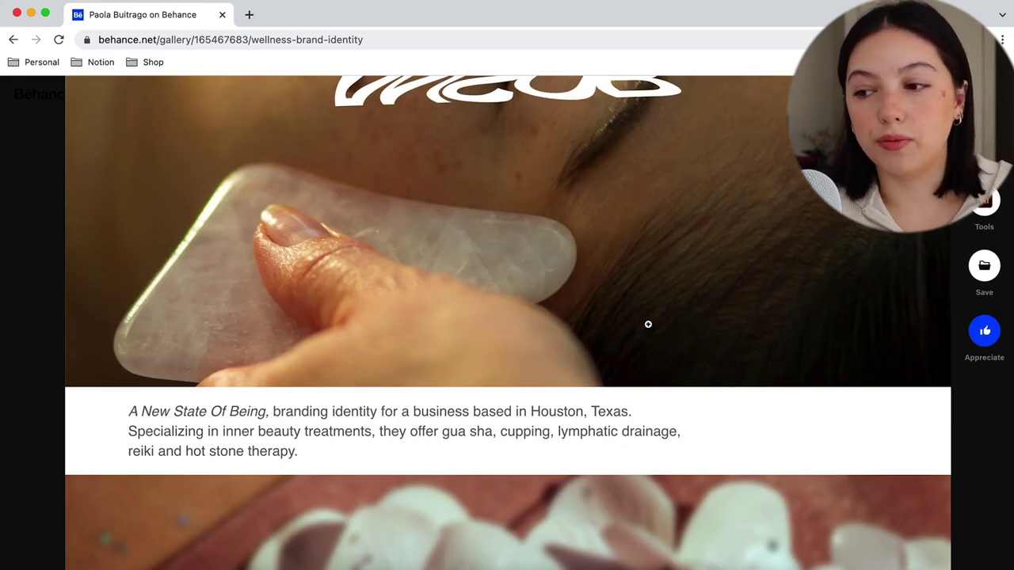
scroll(648, 324, "down", 2)
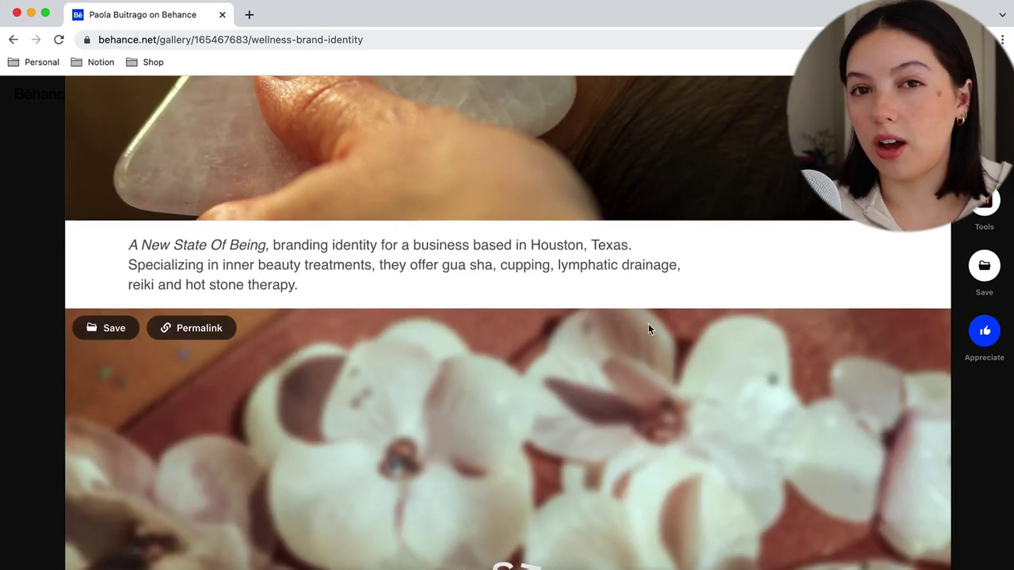
scroll(648, 329, "up", 4)
scroll(648, 325, "down", 1)
scroll(648, 325, "down", 6)
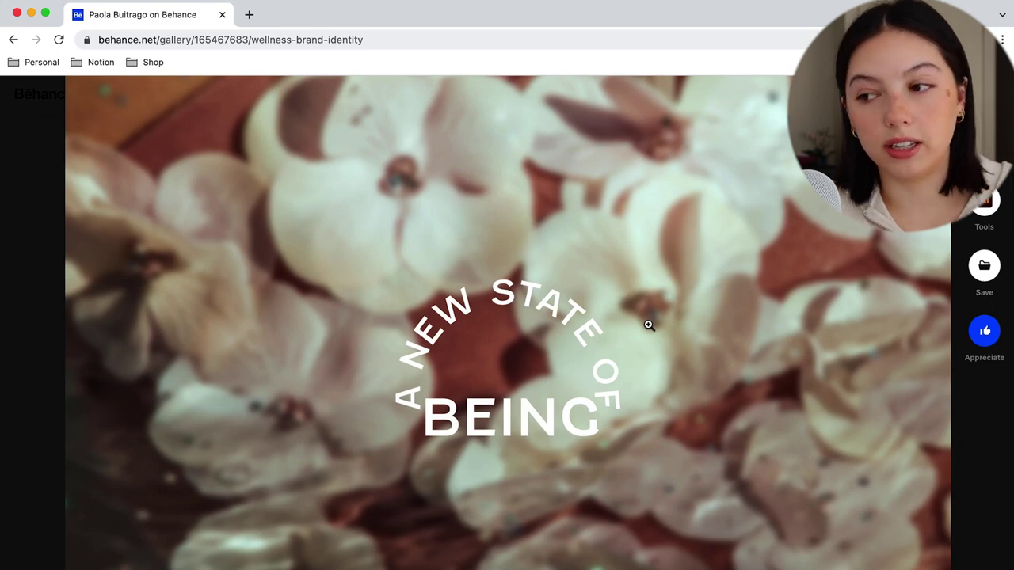
scroll(648, 325, "down", 5)
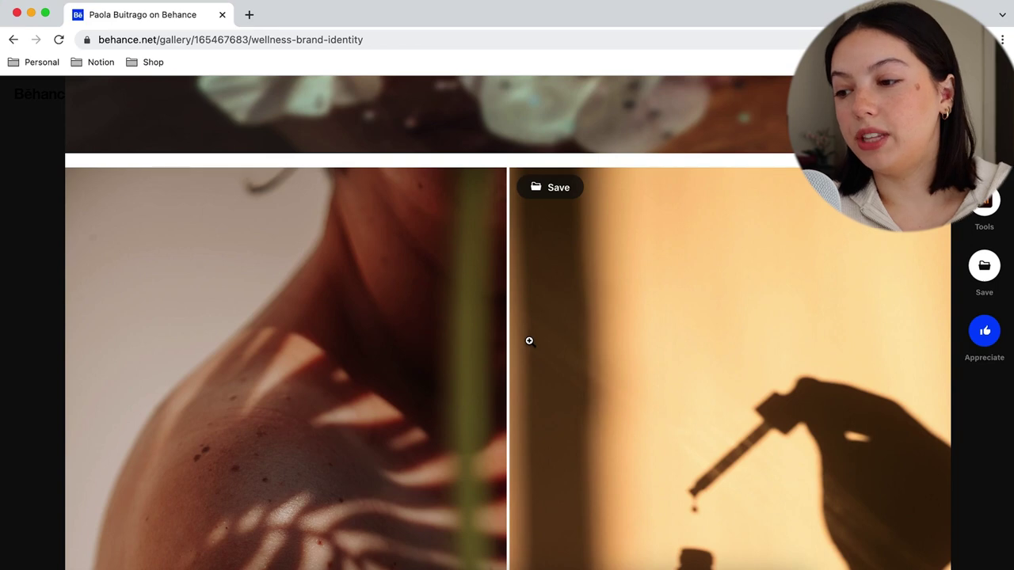
scroll(528, 339, "down", 2)
scroll(528, 339, "down", 4)
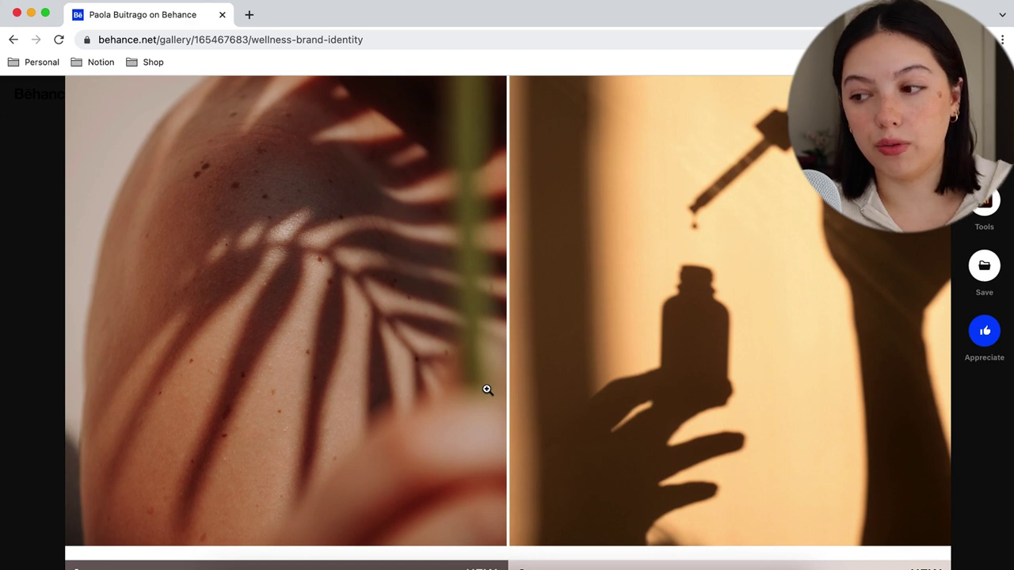
scroll(487, 390, "down", 4)
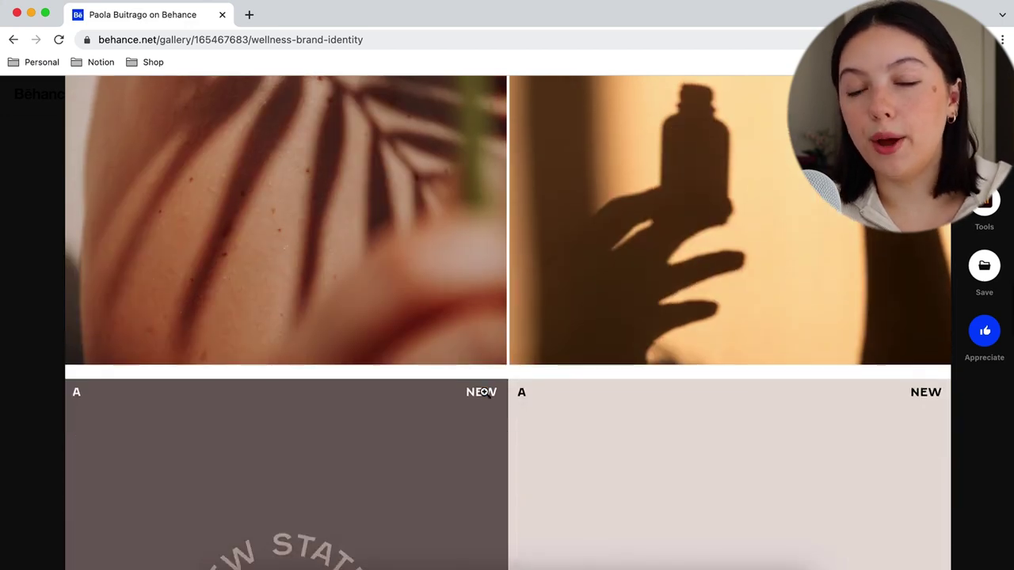
scroll(507, 343, "up", 3)
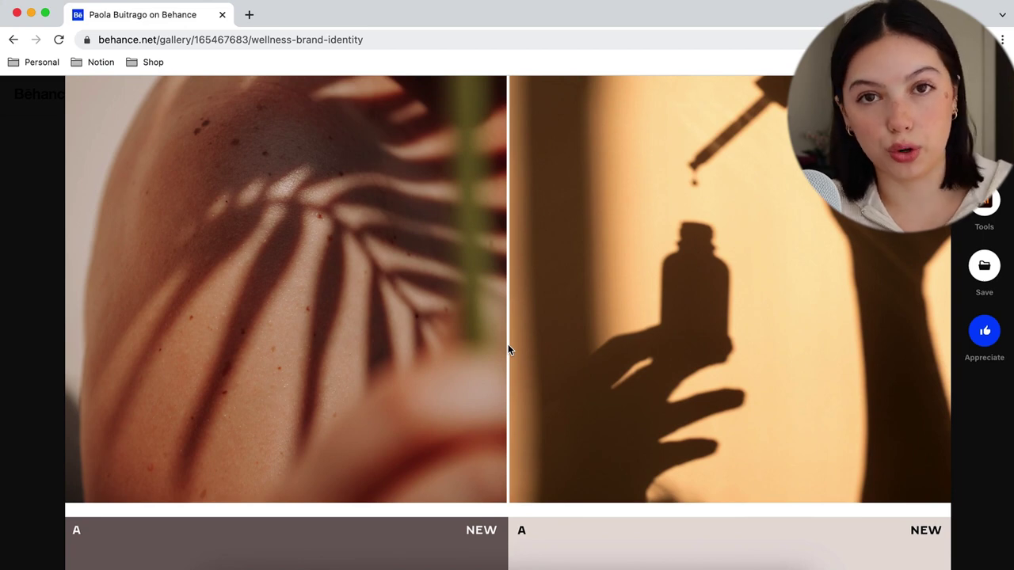
scroll(508, 348, "down", 10)
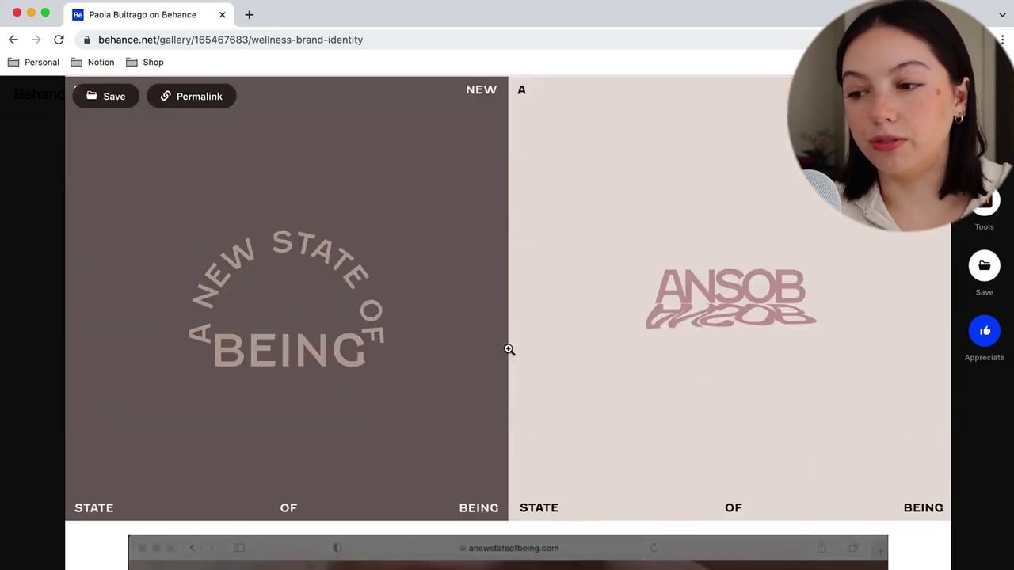
scroll(508, 362, "down", 2)
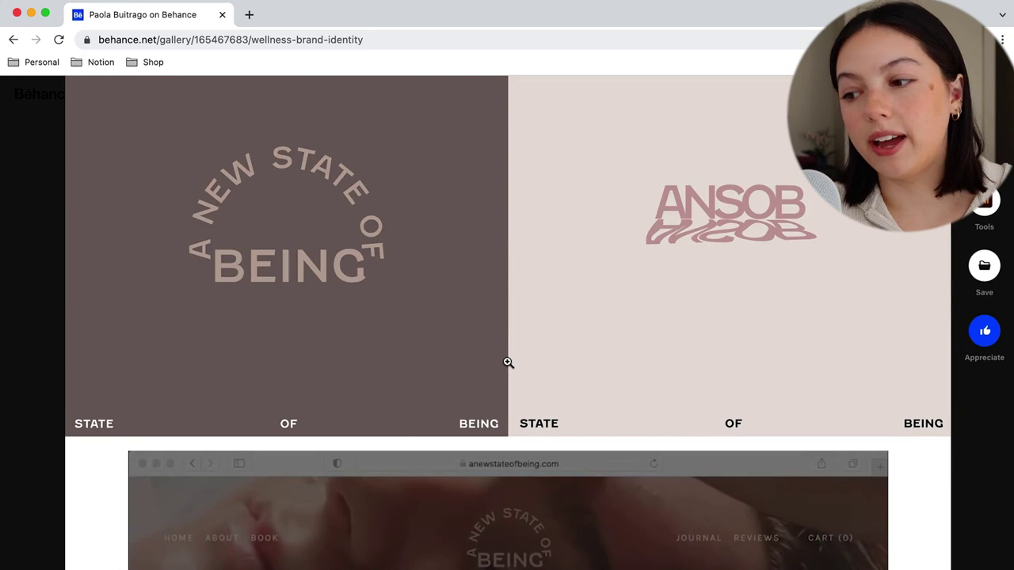
scroll(508, 362, "down", 5)
scroll(507, 414, "down", 2)
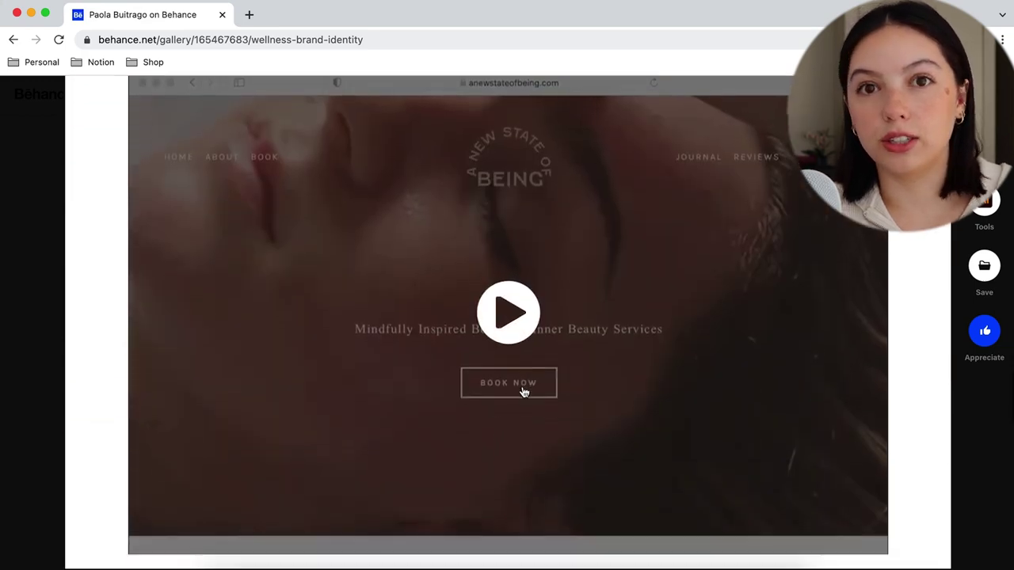
scroll(531, 329, "down", 3)
scroll(533, 328, "up", 6)
scroll(535, 329, "up", 10)
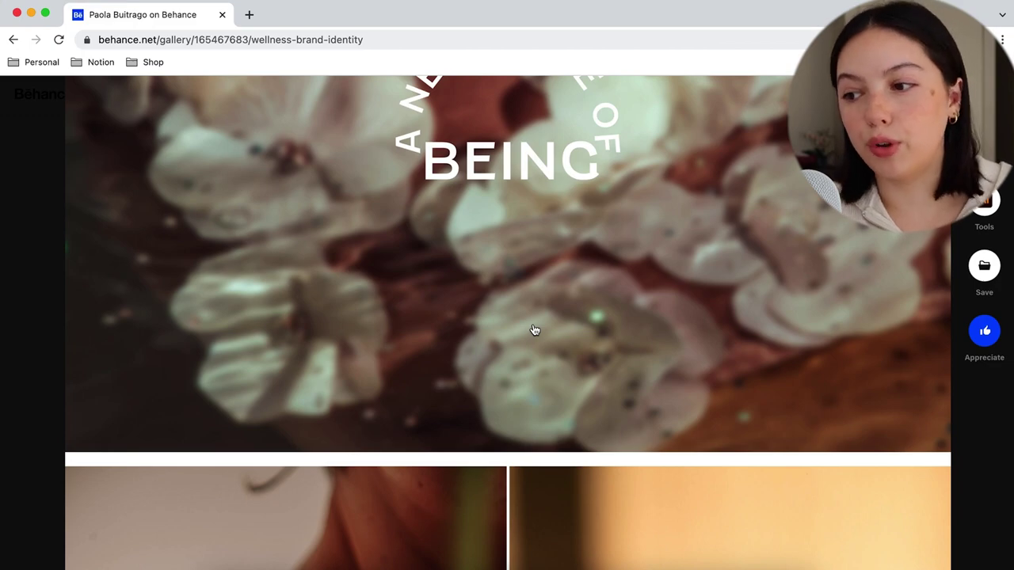
scroll(534, 330, "up", 3)
scroll(534, 329, "up", 8)
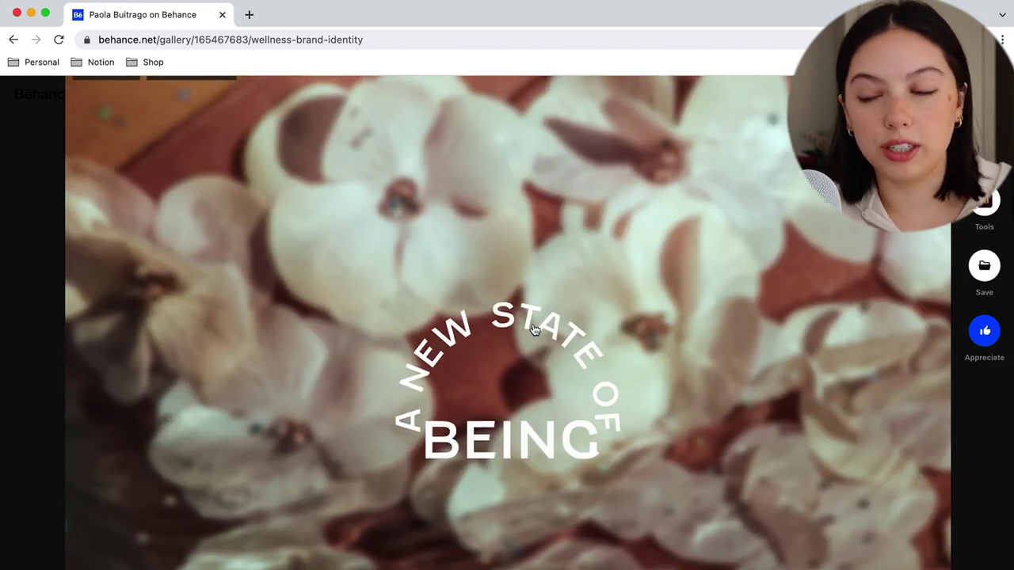
scroll(534, 330, "up", 2)
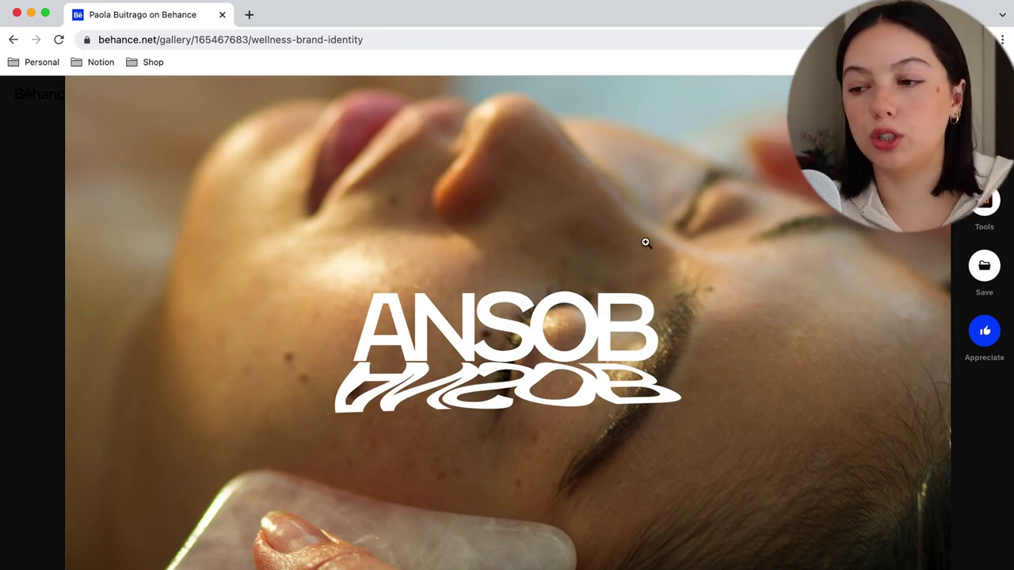
left_click(593, 389)
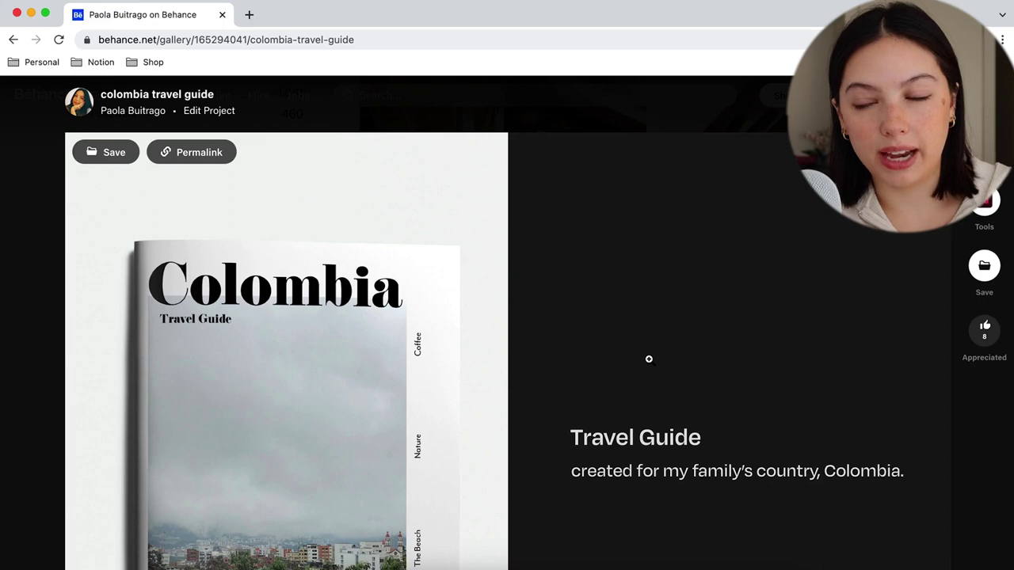
Scroll through the colombia travel guide's City, Coffee, Essentials and Beach spreads to the closing title
scroll(649, 359, "down", 5)
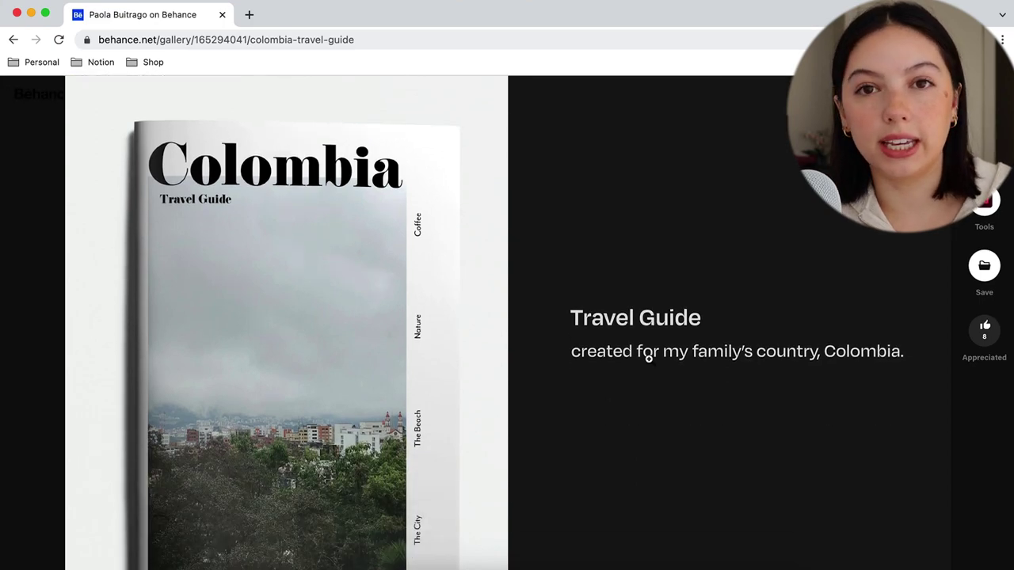
scroll(648, 359, "down", 15)
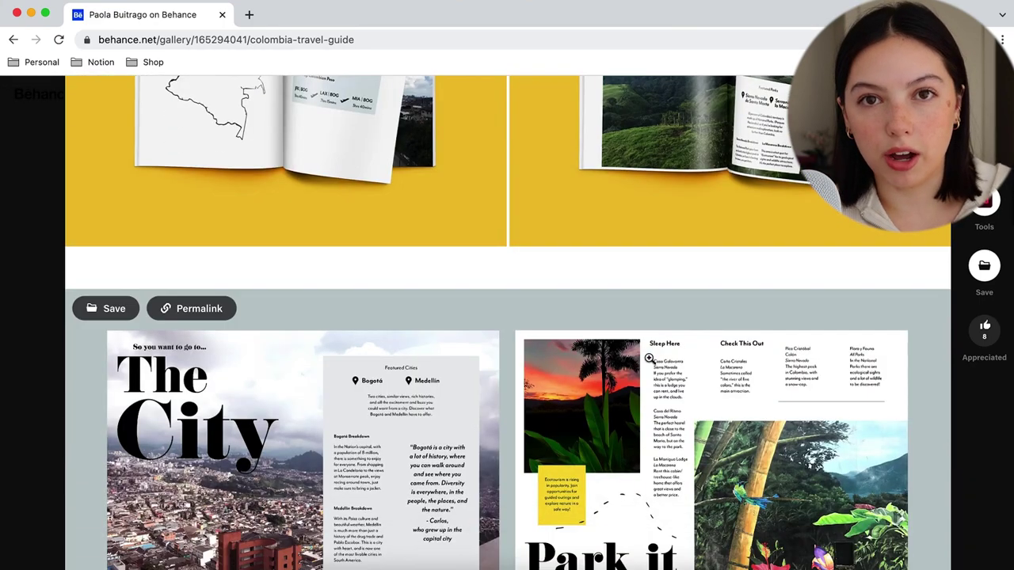
scroll(648, 359, "down", 4)
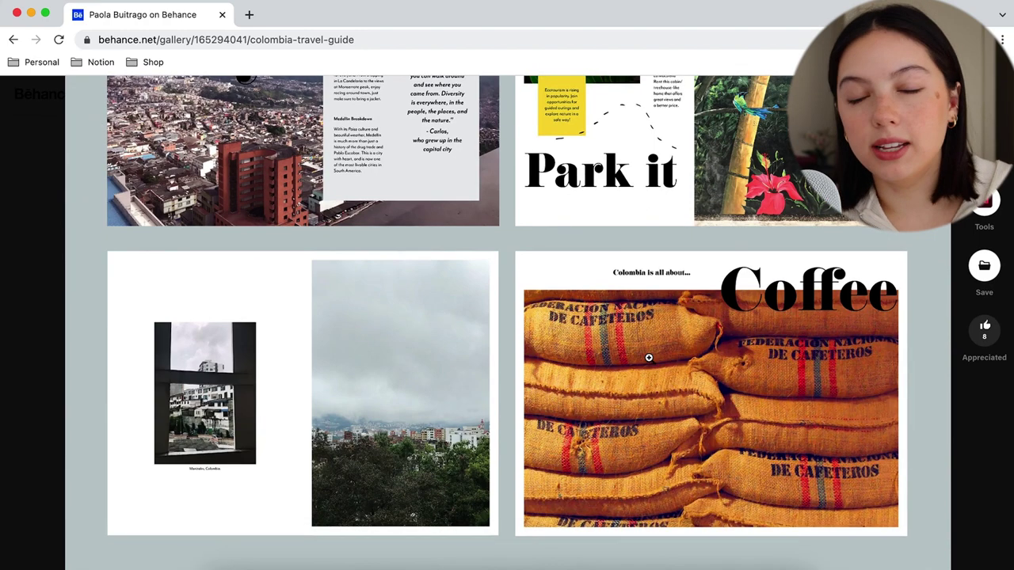
scroll(649, 358, "down", 8)
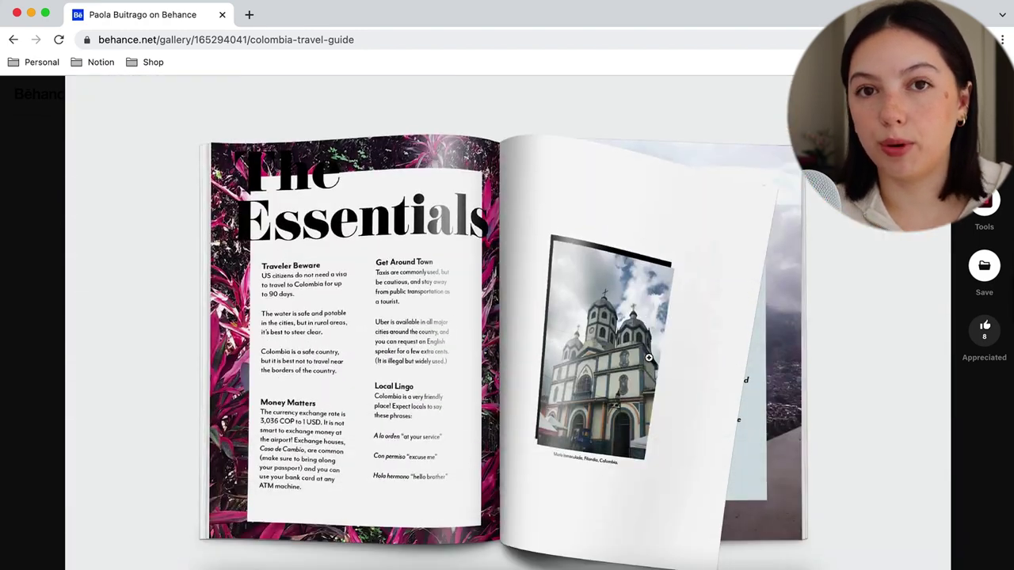
scroll(649, 358, "down", 15)
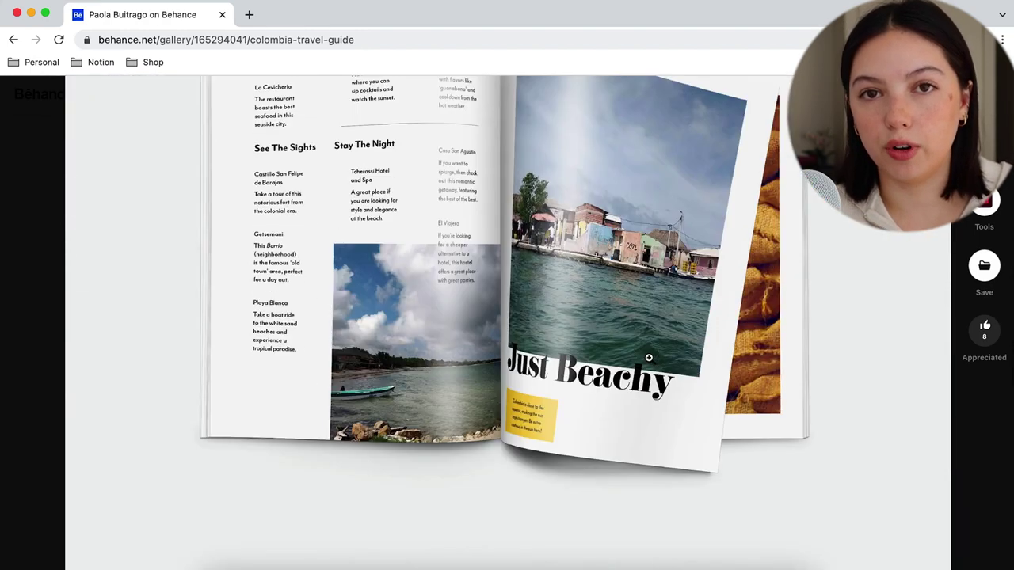
scroll(649, 358, "down", 7)
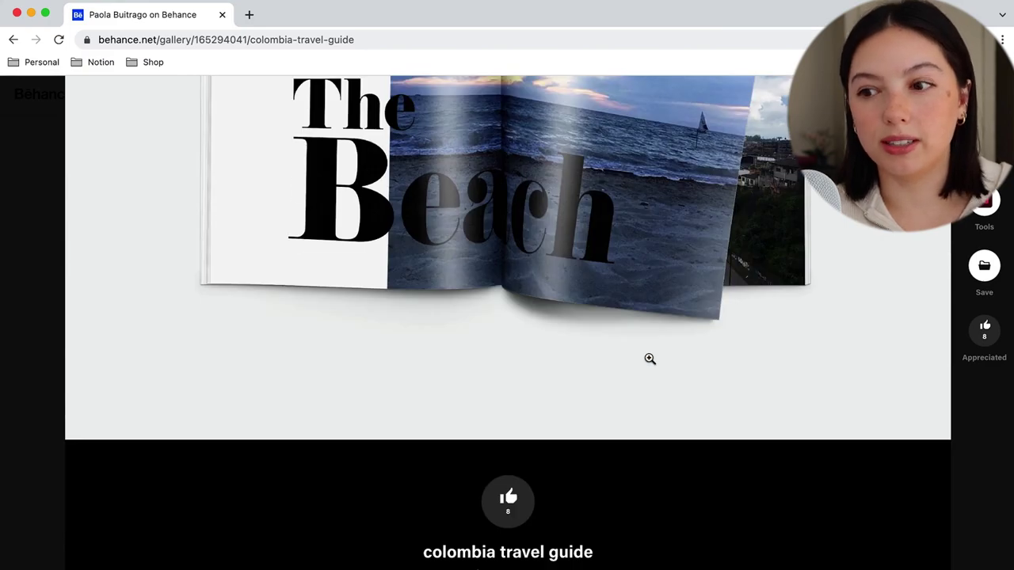
scroll(650, 359, "up", 20)
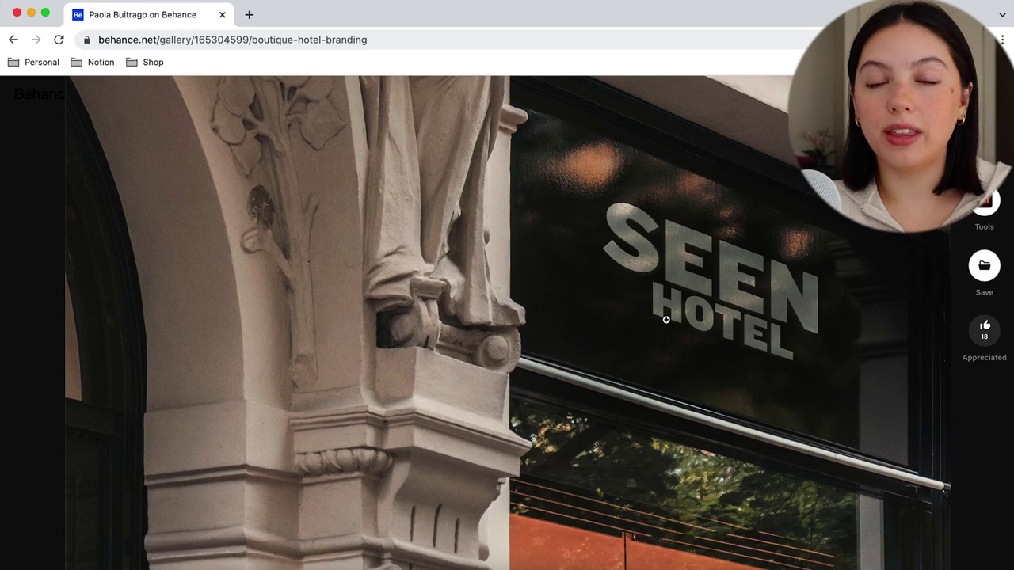
Scroll down through the boutique hotel branding project's SEEN Hotel images
scroll(666, 316, "down", 2)
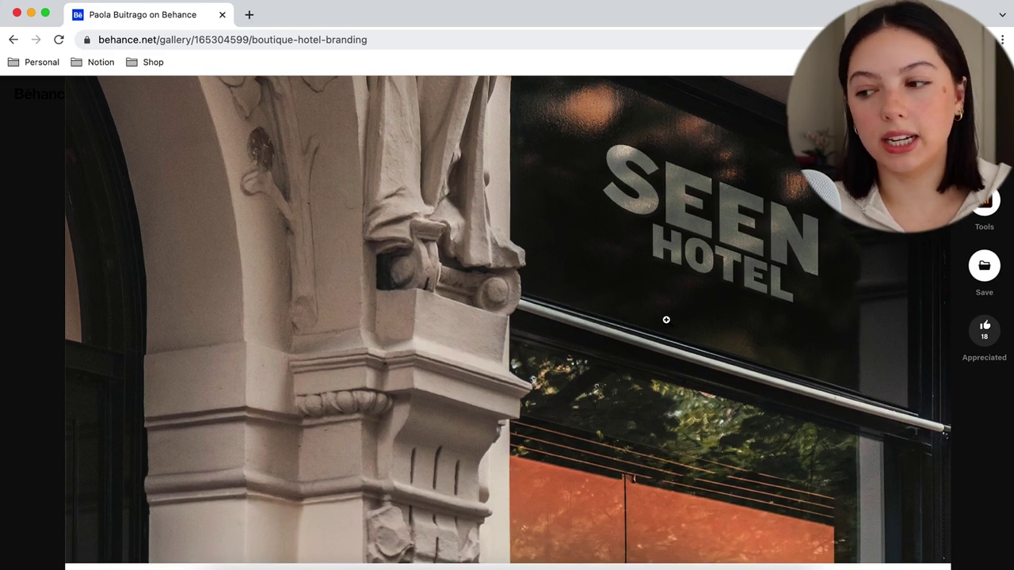
scroll(666, 319, "down", 10)
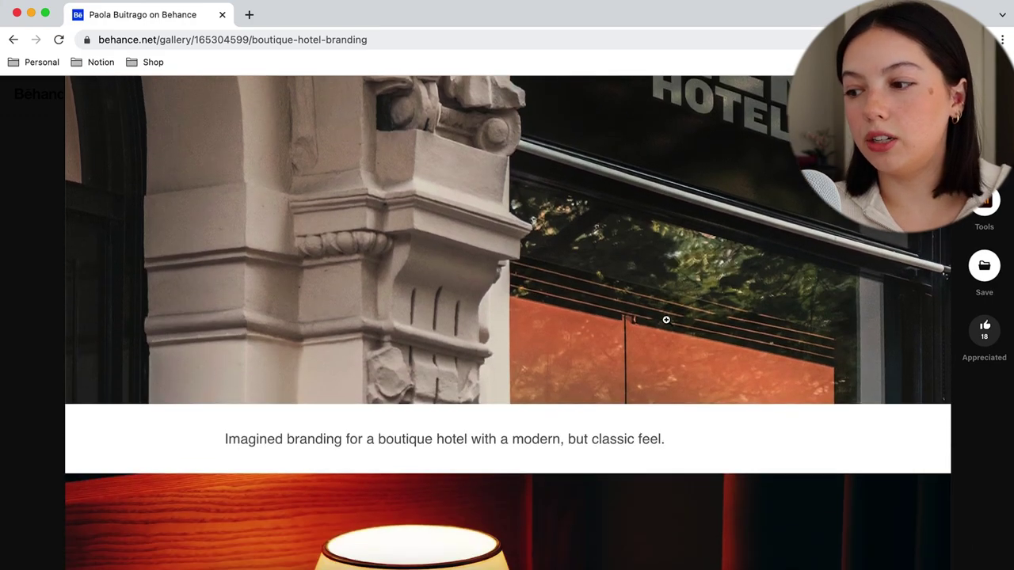
scroll(666, 319, "down", 15)
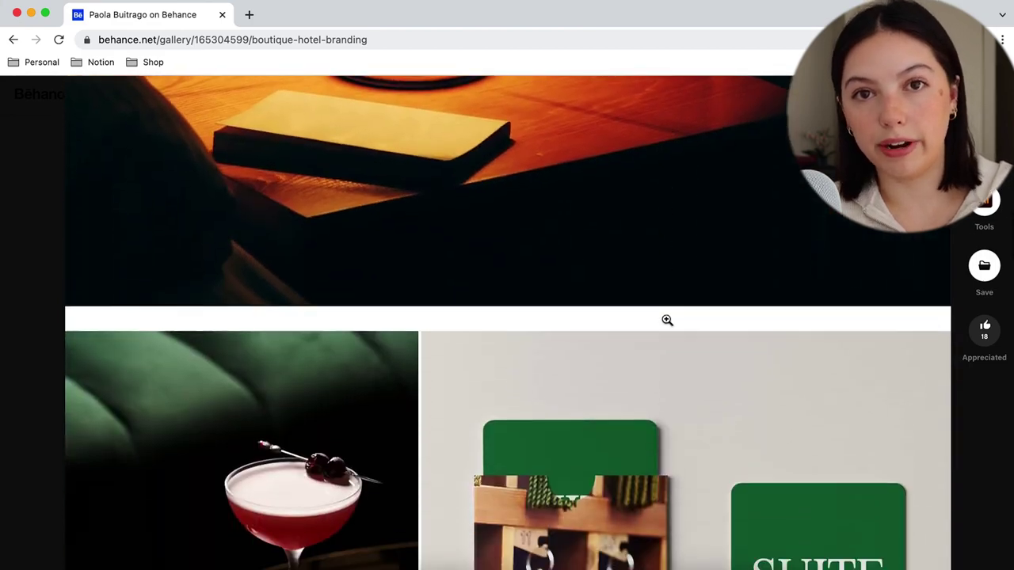
scroll(666, 319, "down", 2)
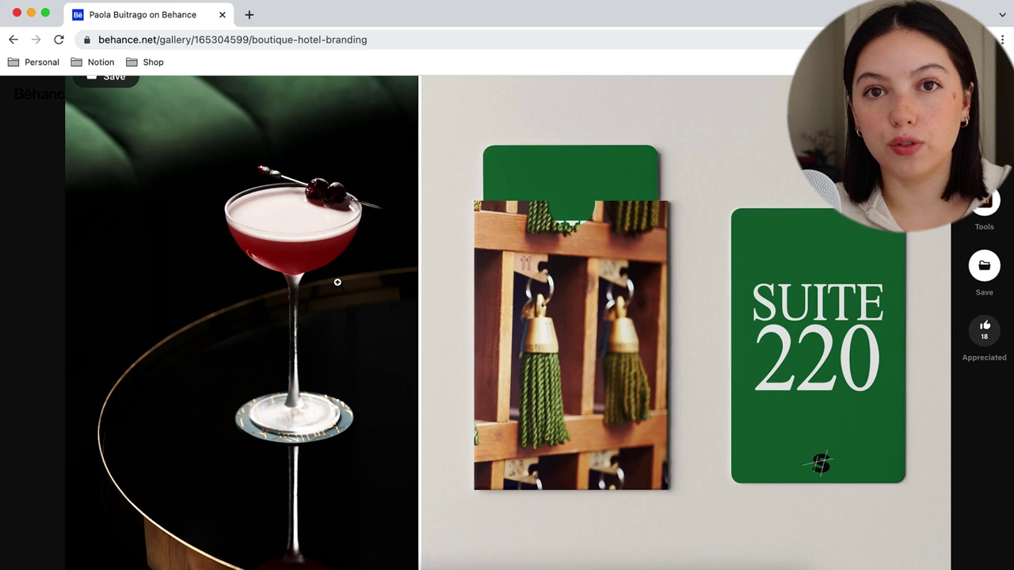
scroll(338, 285, "down", 4)
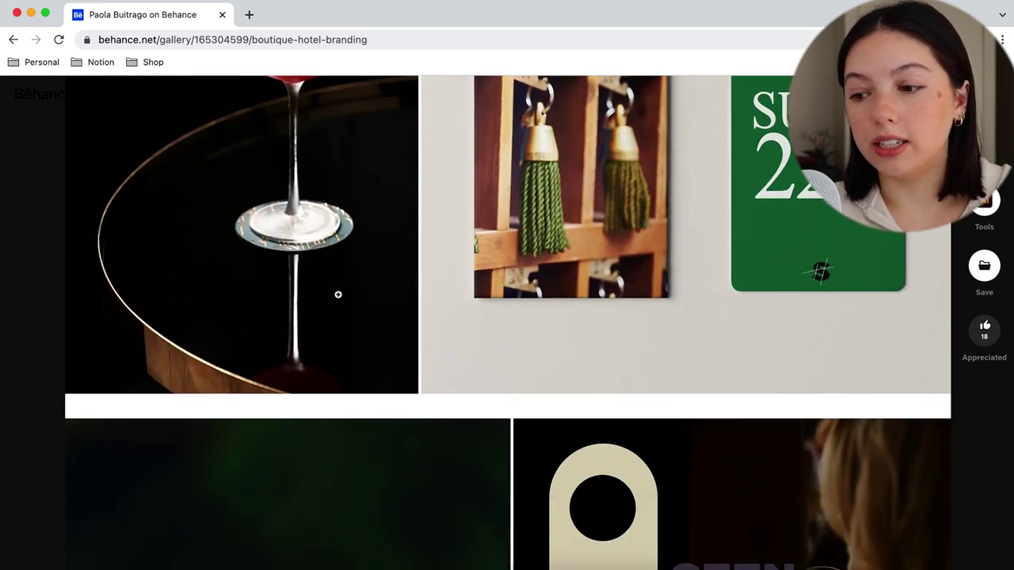
scroll(338, 294, "down", 7)
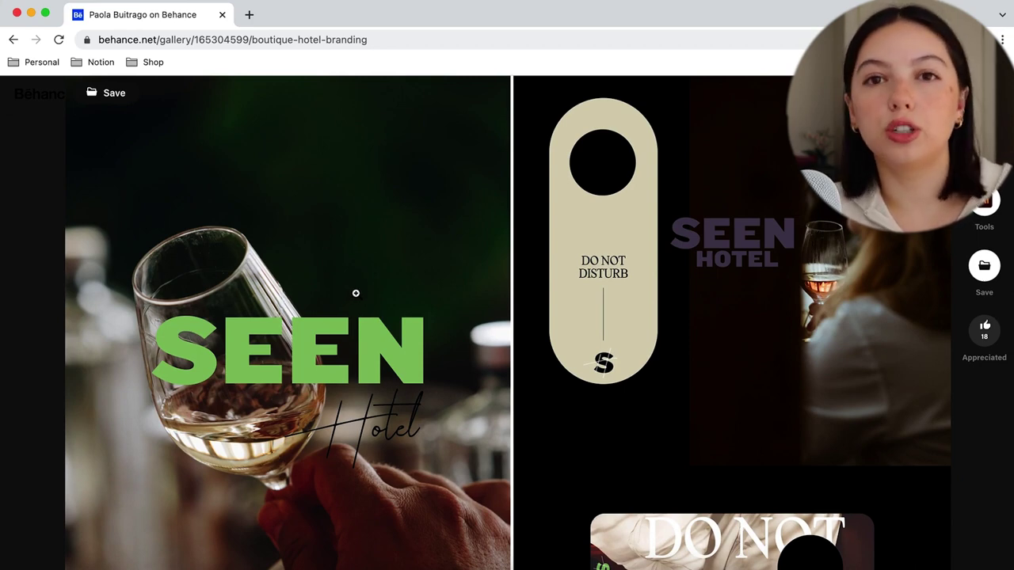
scroll(445, 297, "down", 12)
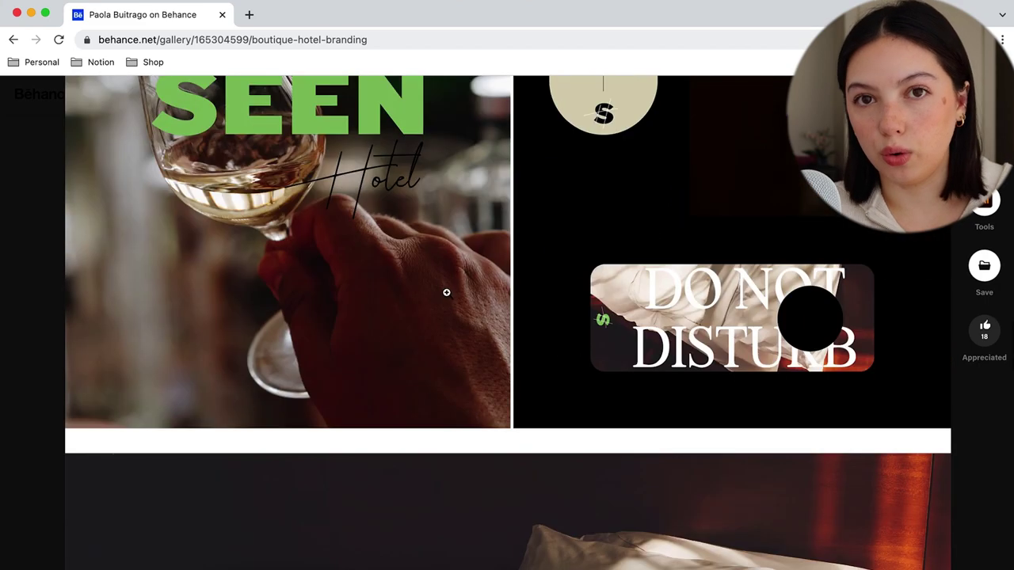
scroll(445, 304, "down", 10)
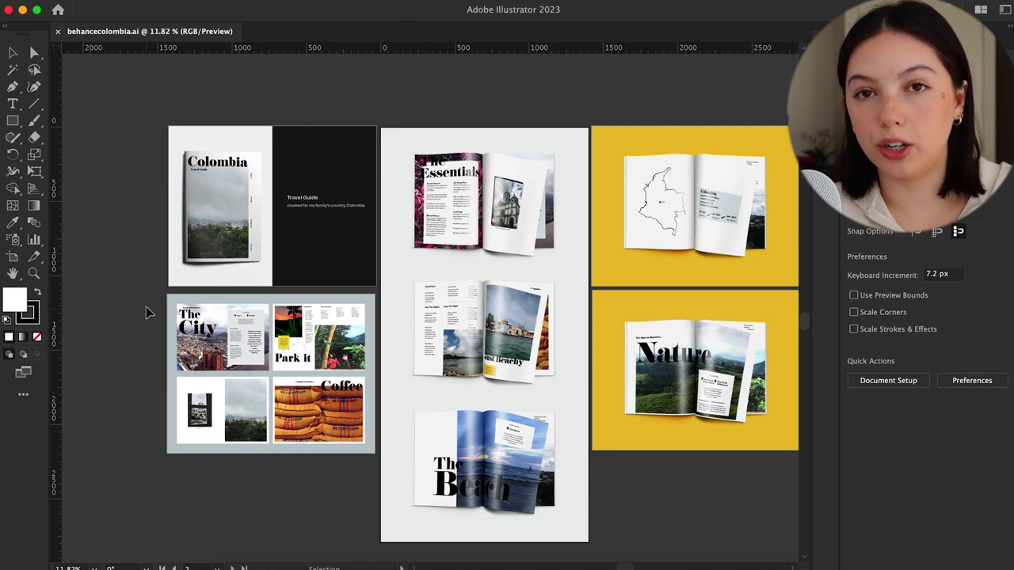
Make the Colombia cover artboard active in behancecolombia.ai and show the artboard labels
left_click(279, 189)
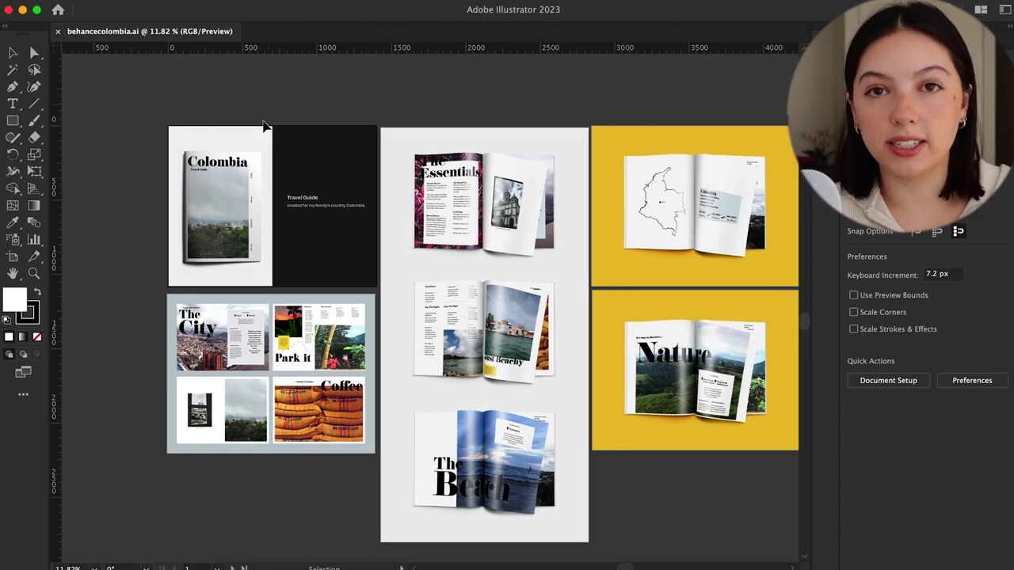
scroll(267, 117, "up", 5)
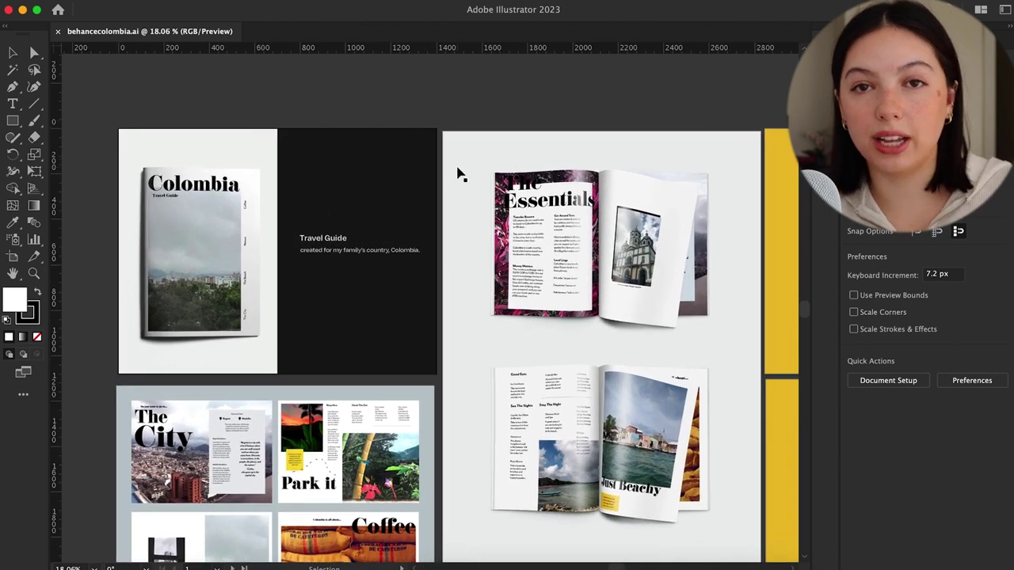
scroll(420, 129, "up", 4)
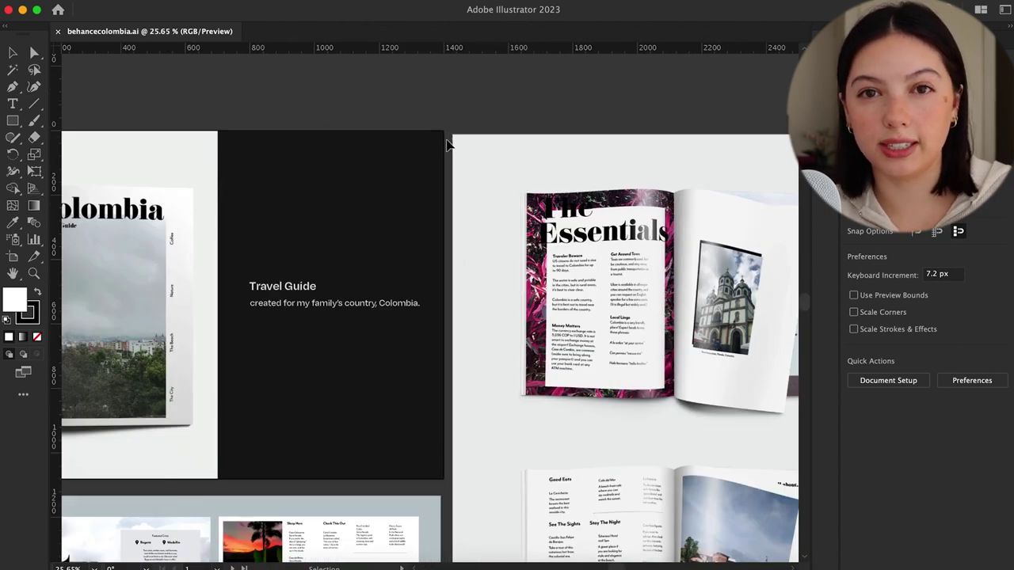
scroll(430, 145, "left", 5)
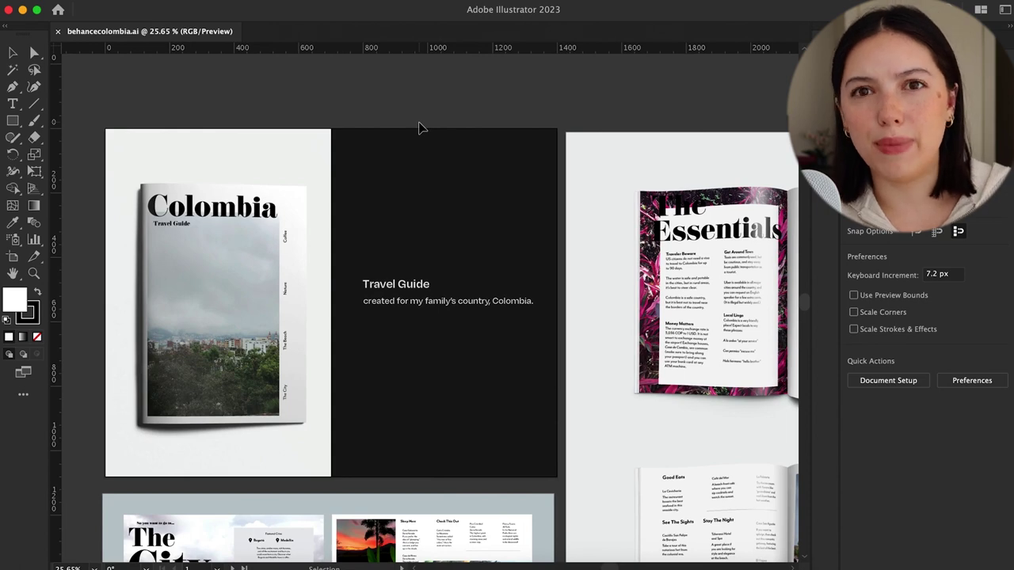
scroll(420, 129, "down", 1)
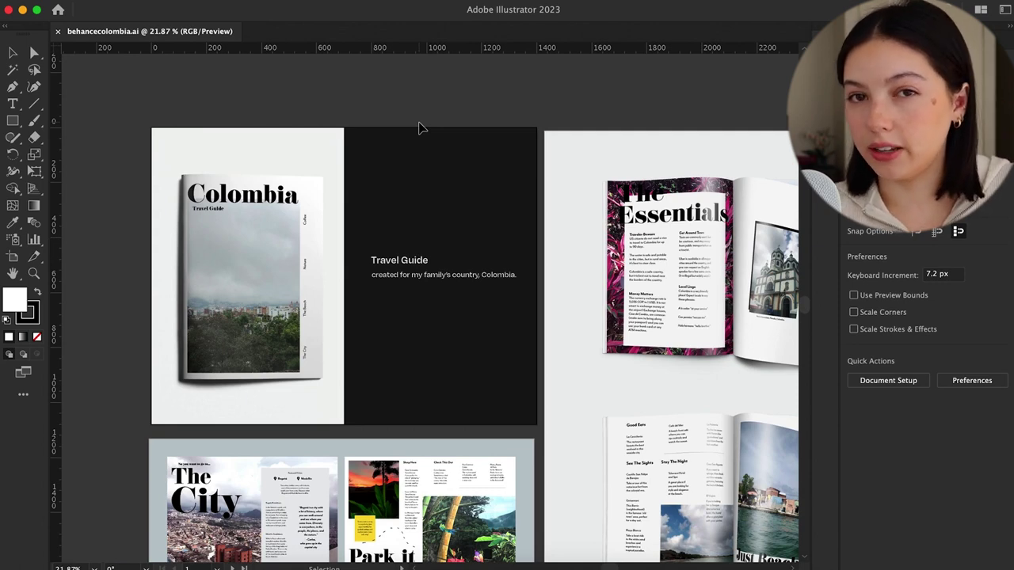
scroll(205, 394, "up", 1)
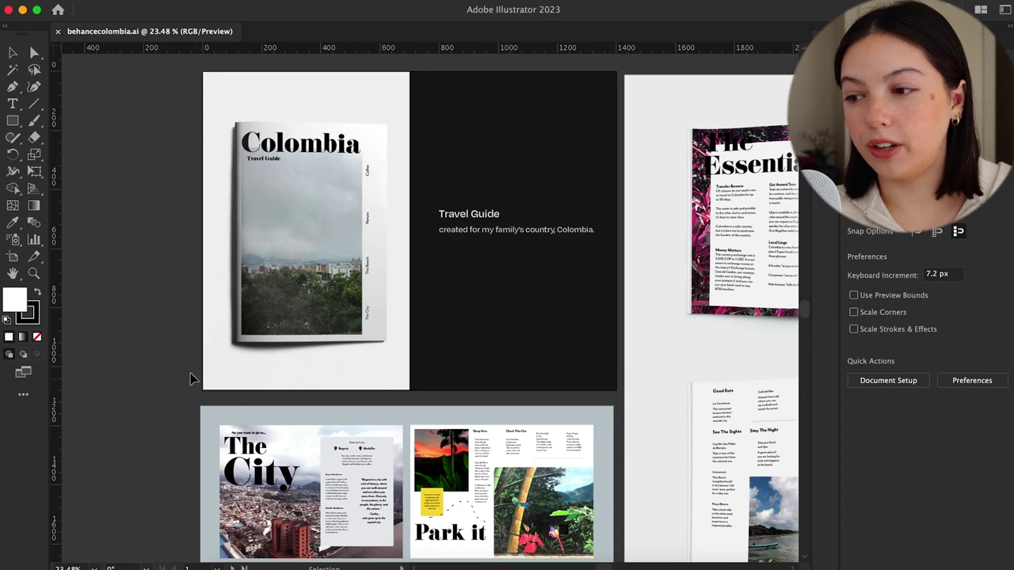
scroll(191, 375, "down", 1)
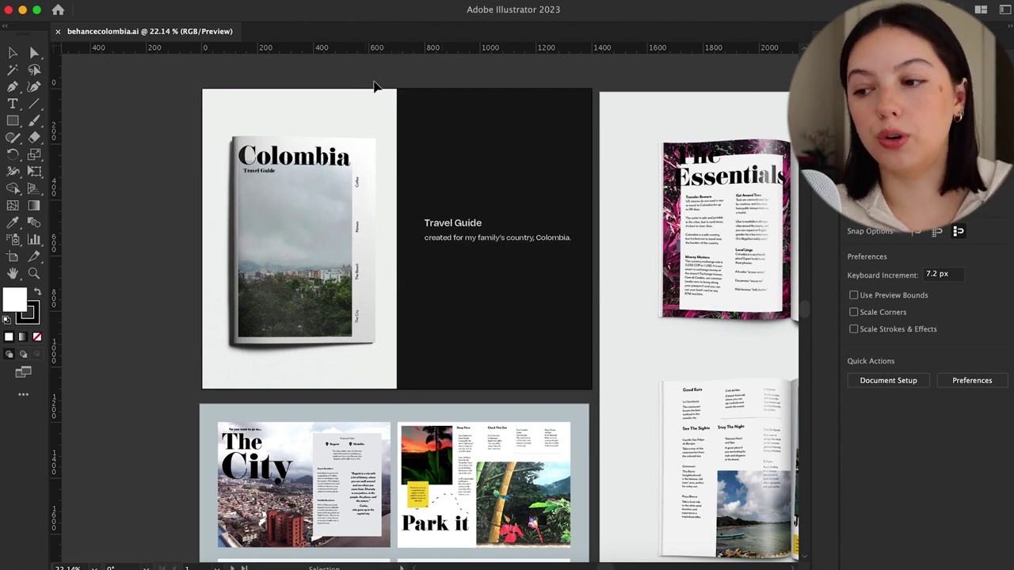
key("shift+o")
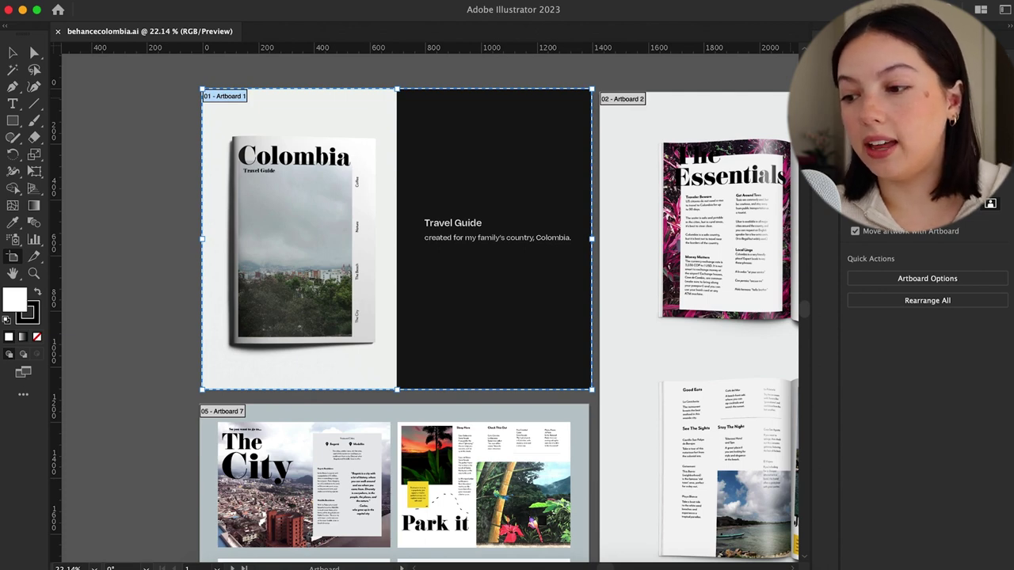
key("Escape")
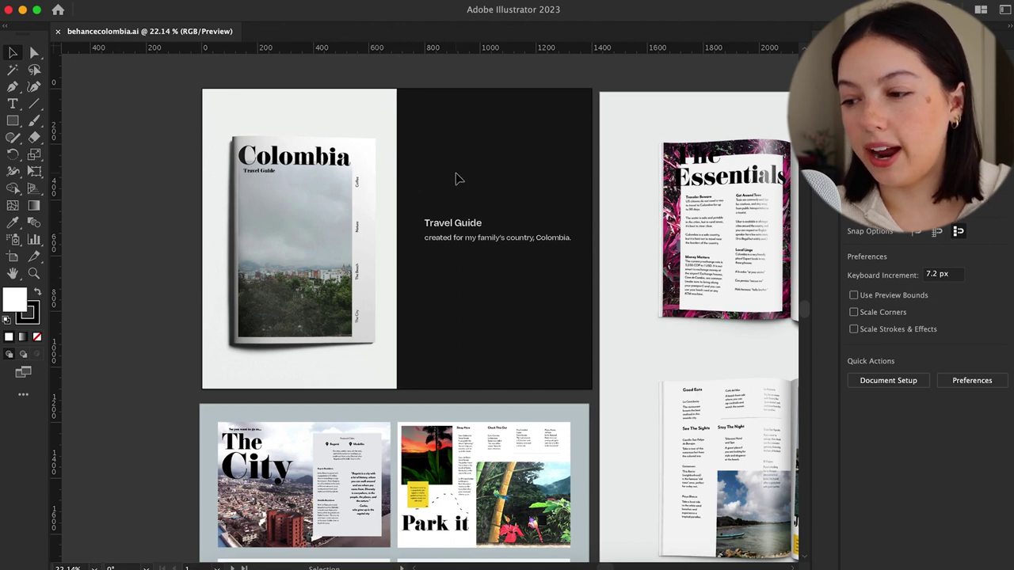
scroll(457, 178, "up", 3)
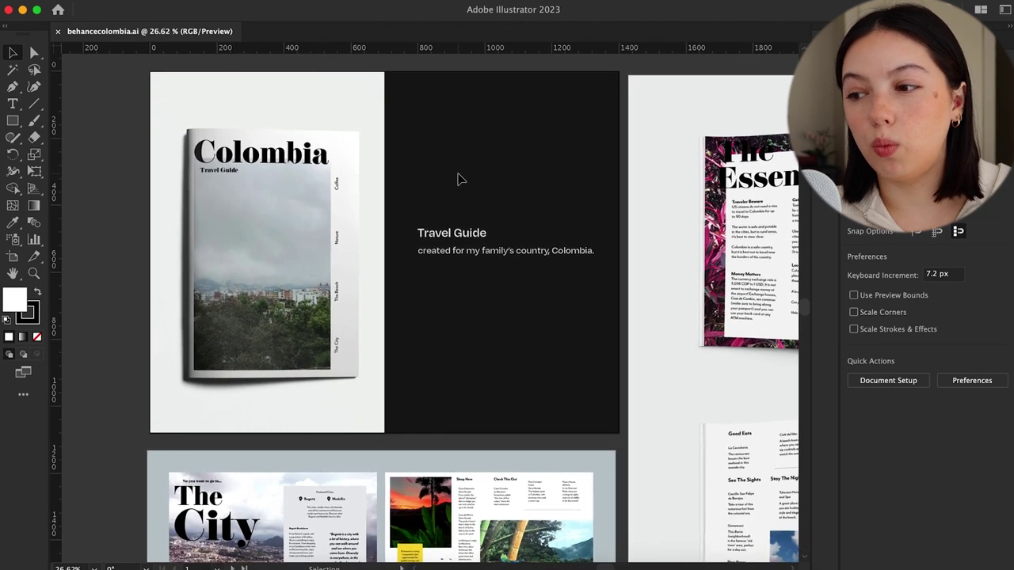
scroll(456, 177, "left", 1)
key("shift+o")
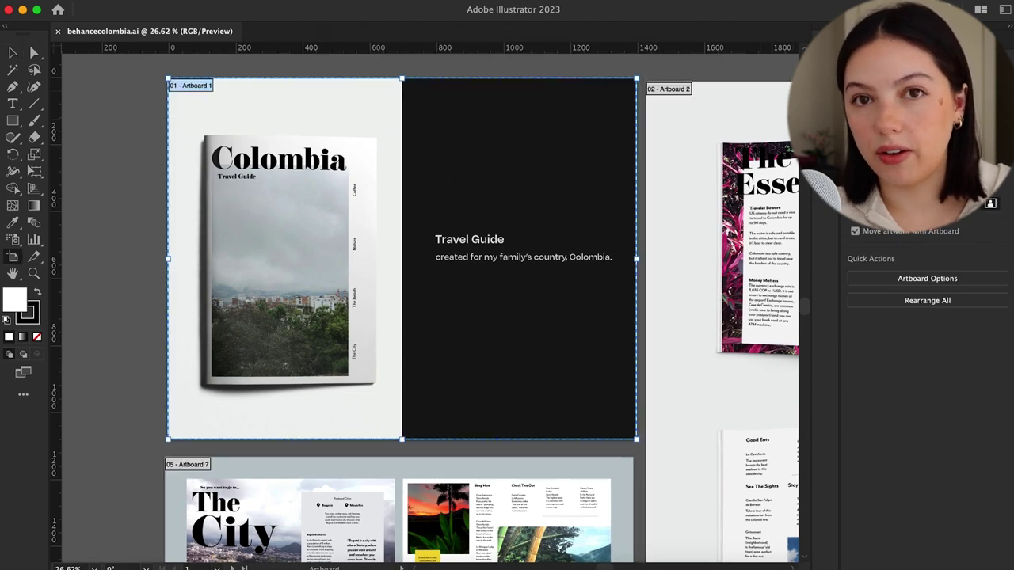
key("v")
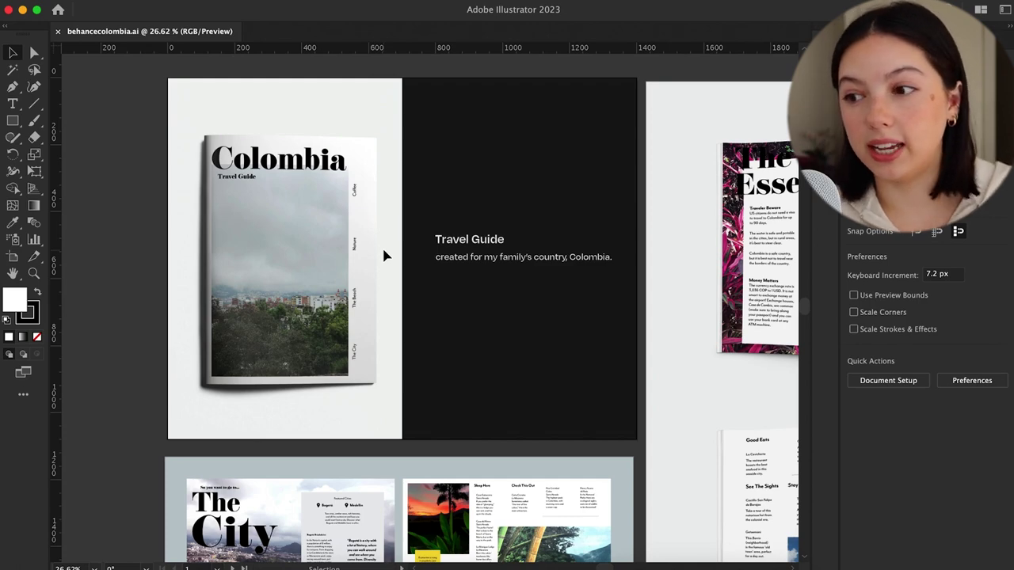
Zoom out and pan until all the Colombia travel-guide artboards fit on screen
scroll(384, 255, "down", 1)
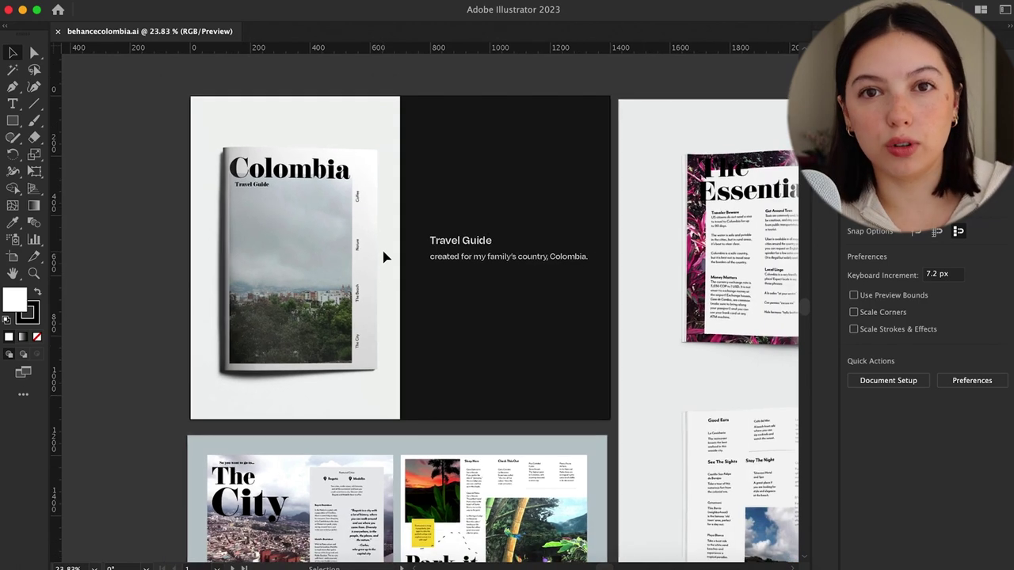
scroll(383, 256, "down", 3)
scroll(383, 256, "down", 1)
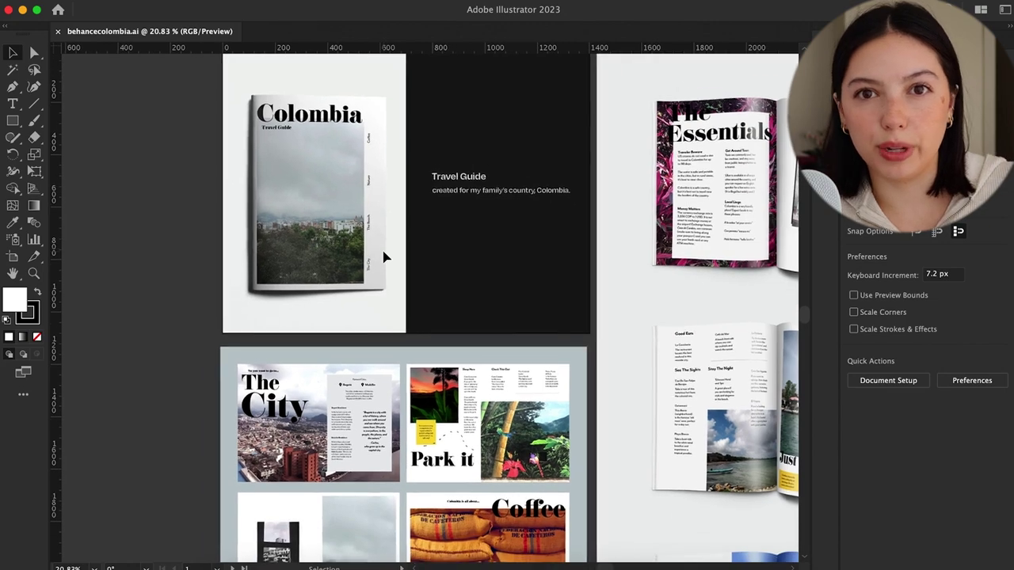
scroll(389, 256, "down", 6)
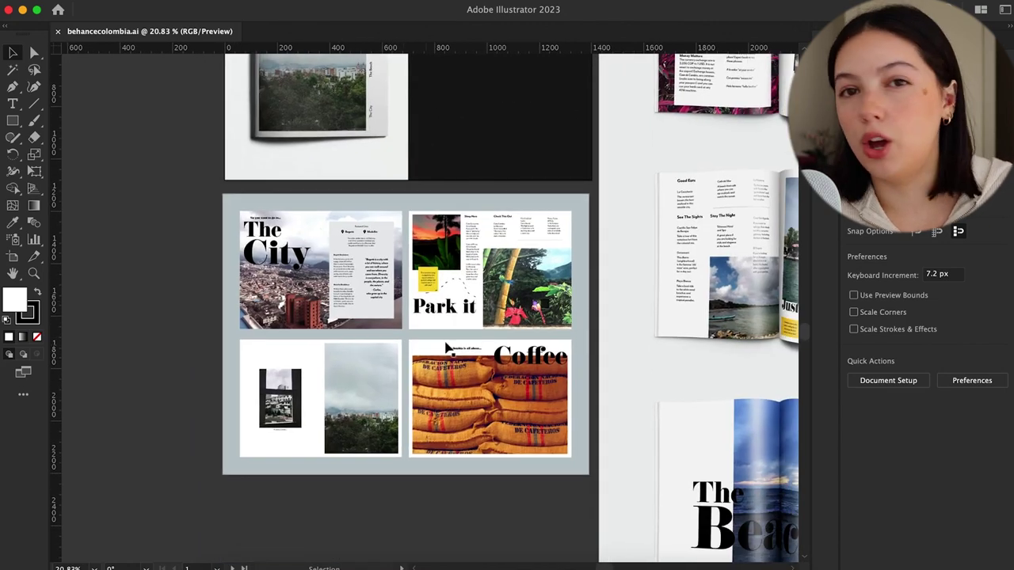
scroll(408, 341, "down", 1)
scroll(409, 340, "right", 5)
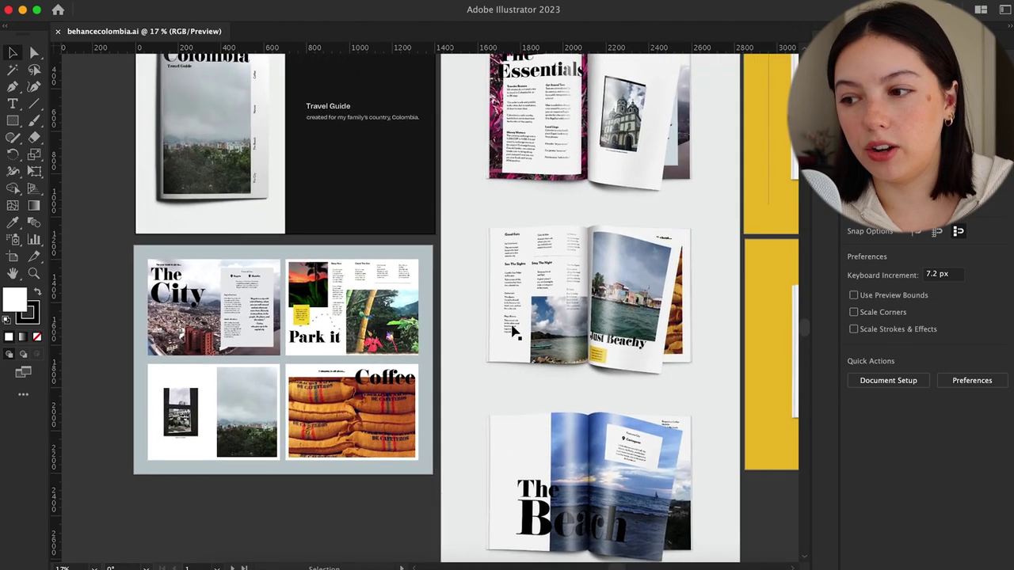
scroll(522, 332, "up", 3)
scroll(523, 327, "right", 2)
scroll(507, 301, "down", 1)
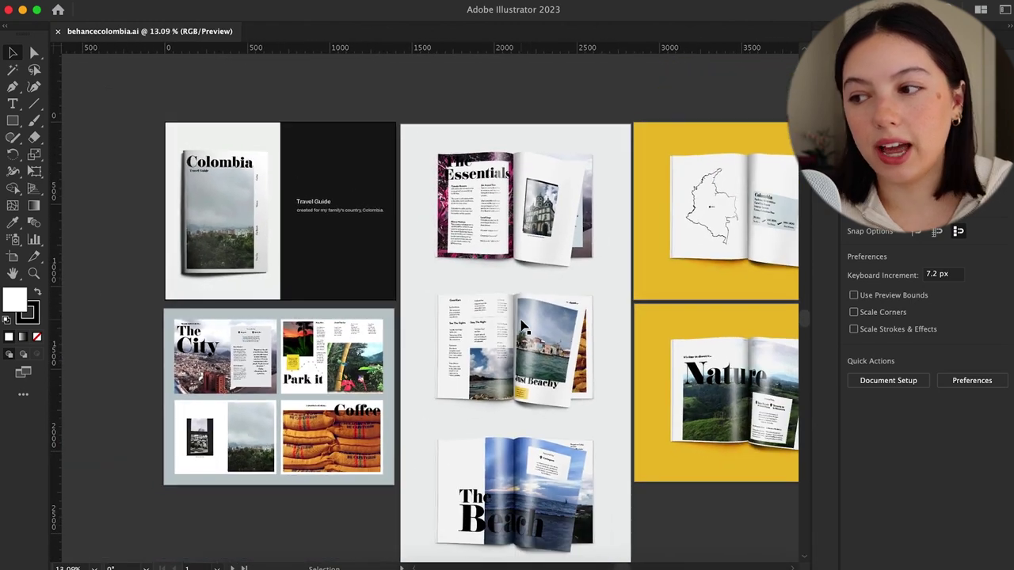
scroll(481, 235, "right", 3)
scroll(490, 416, "down", 2)
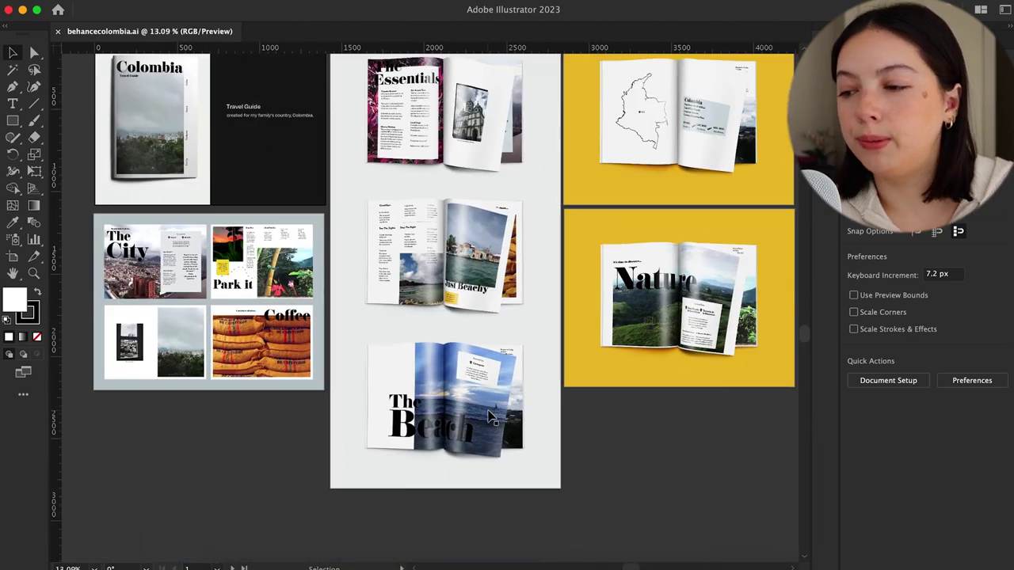
scroll(448, 252, "up", 1)
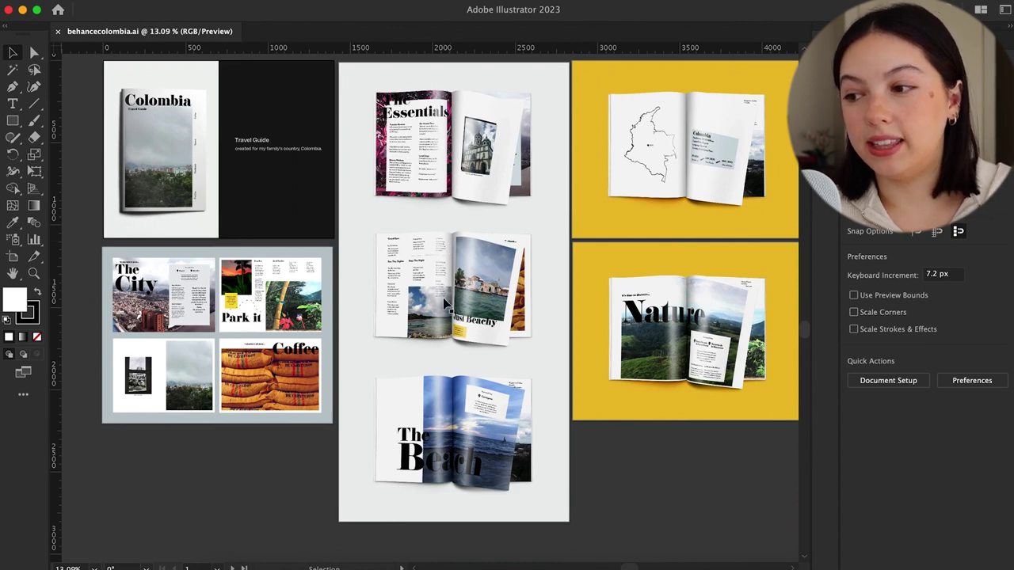
scroll(547, 141, "up", 1)
Select the Essentials, Colombia map and Park it spread images, then clear the selection
left_click(546, 141)
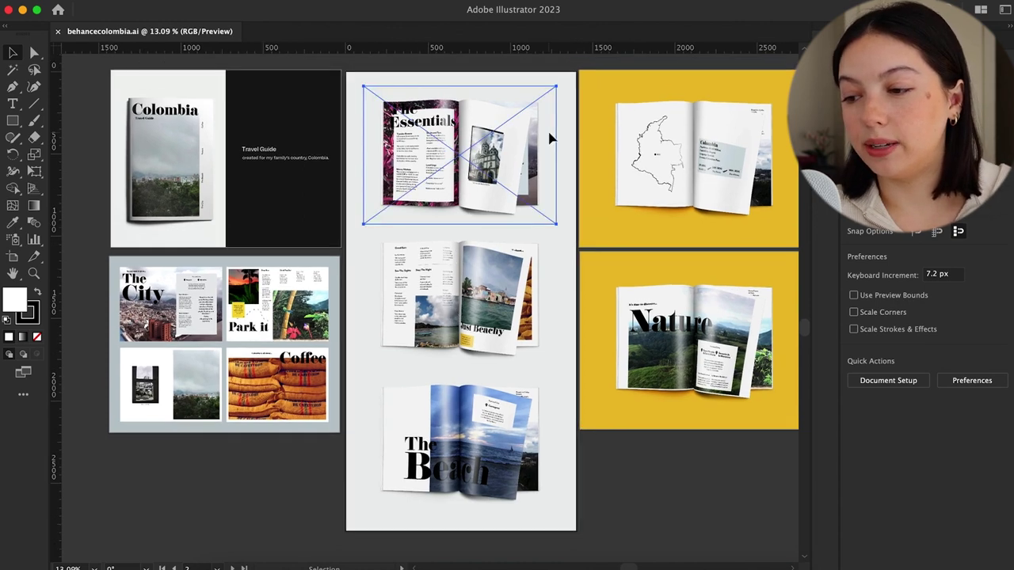
left_click(655, 148)
left_click(532, 72)
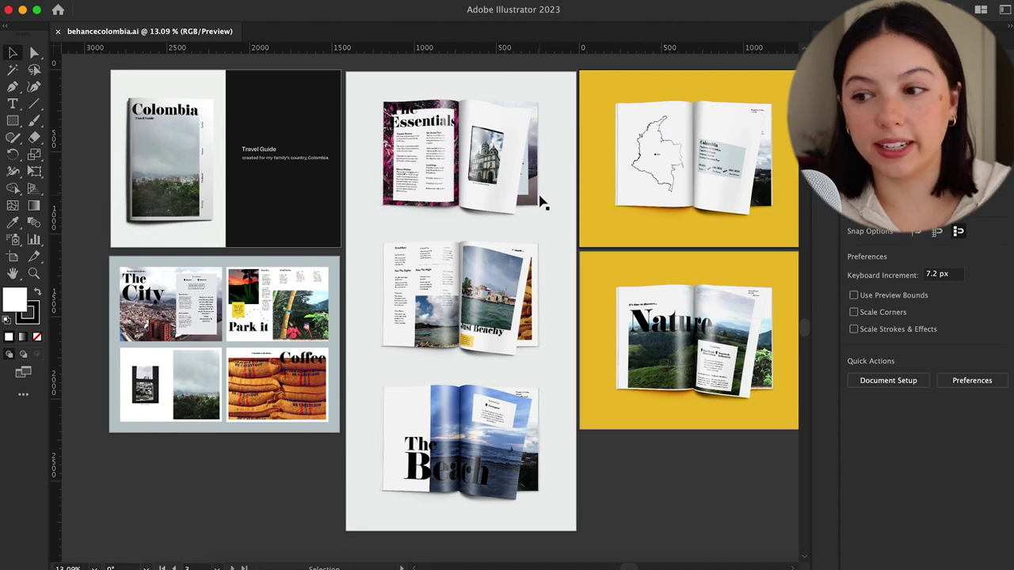
left_click(278, 309)
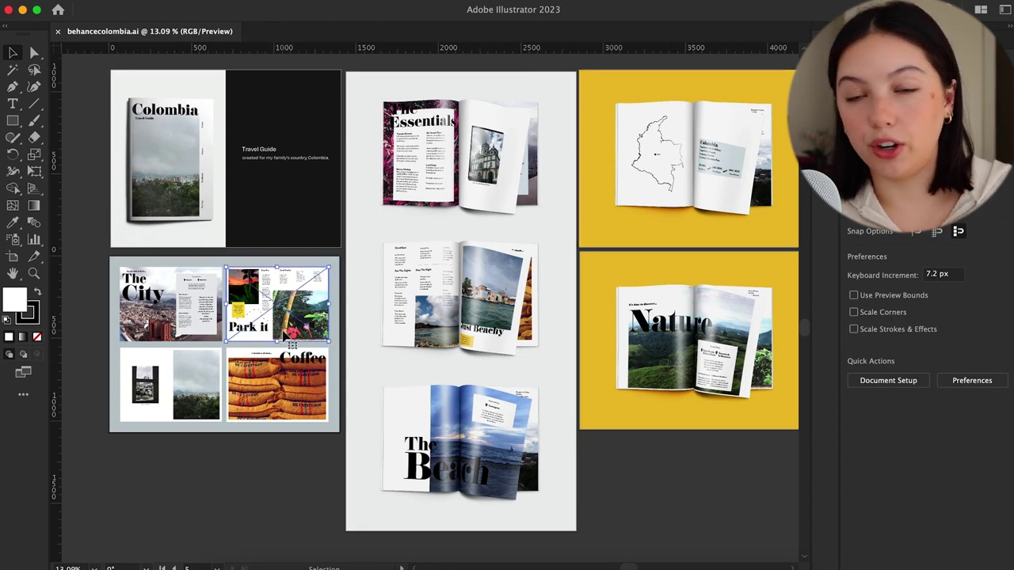
left_click(283, 462)
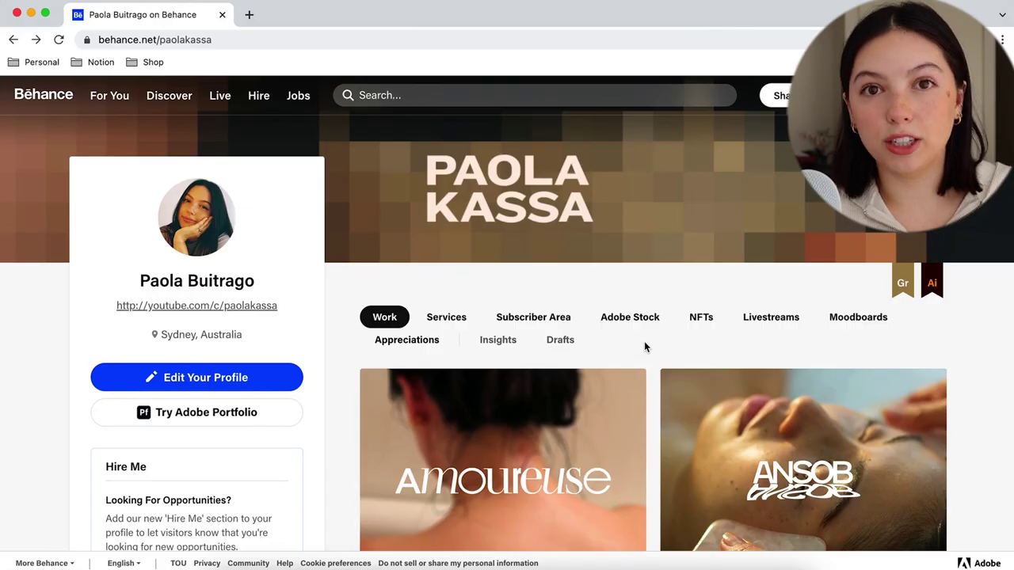
Choose Share > Project to open Behance's empty Create Project editor
left_click(784, 95)
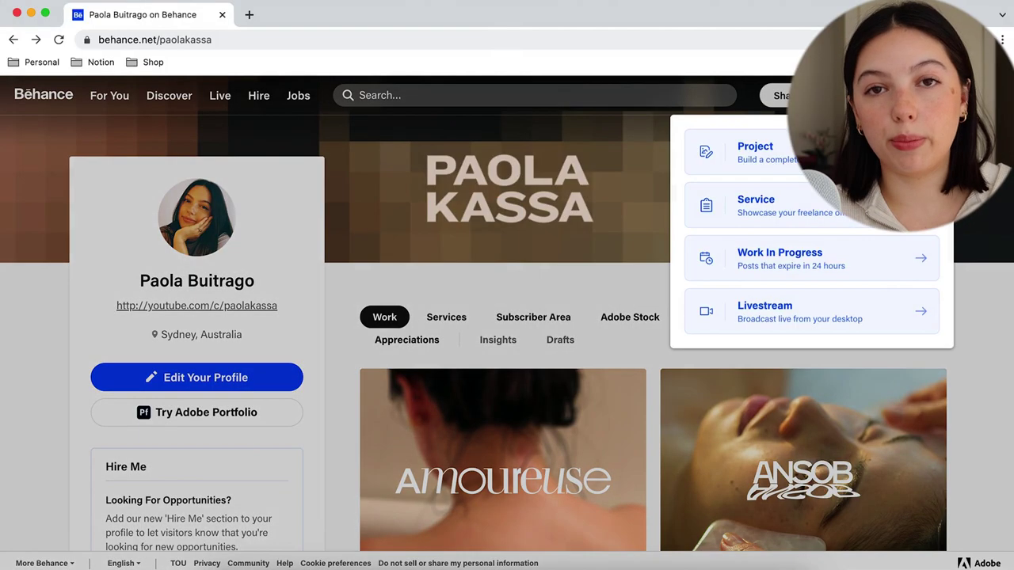
left_click(789, 174)
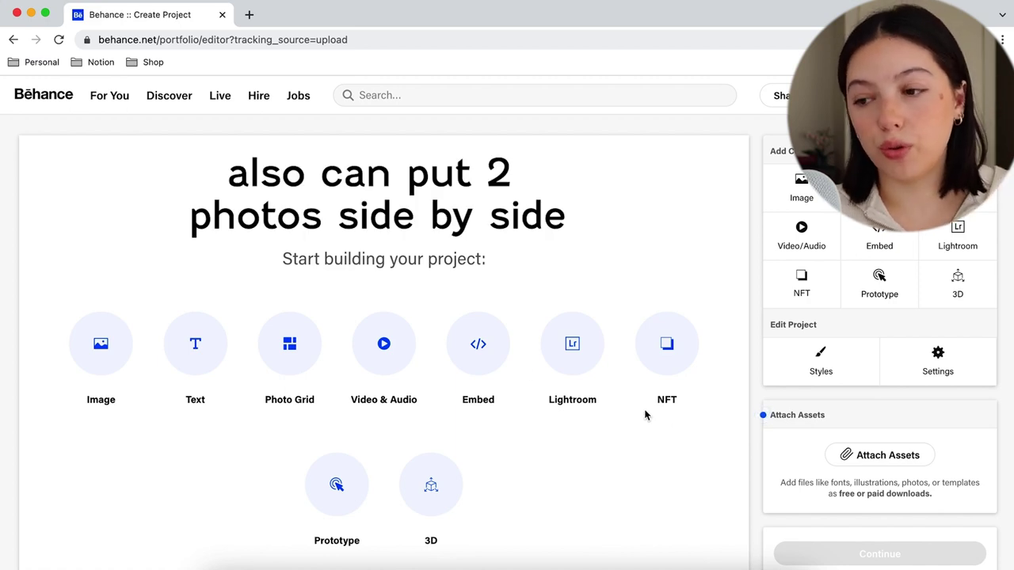
Upload behancecolombia-04.jpg from Creative Cloud Files as the project's first image
left_click(117, 350)
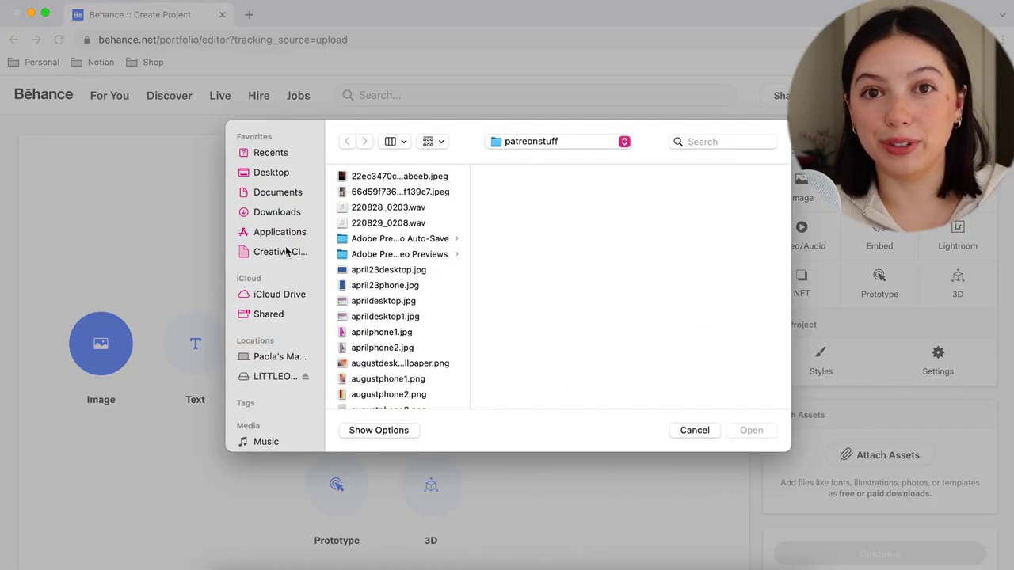
left_click(279, 251)
scroll(379, 267, "down", 3)
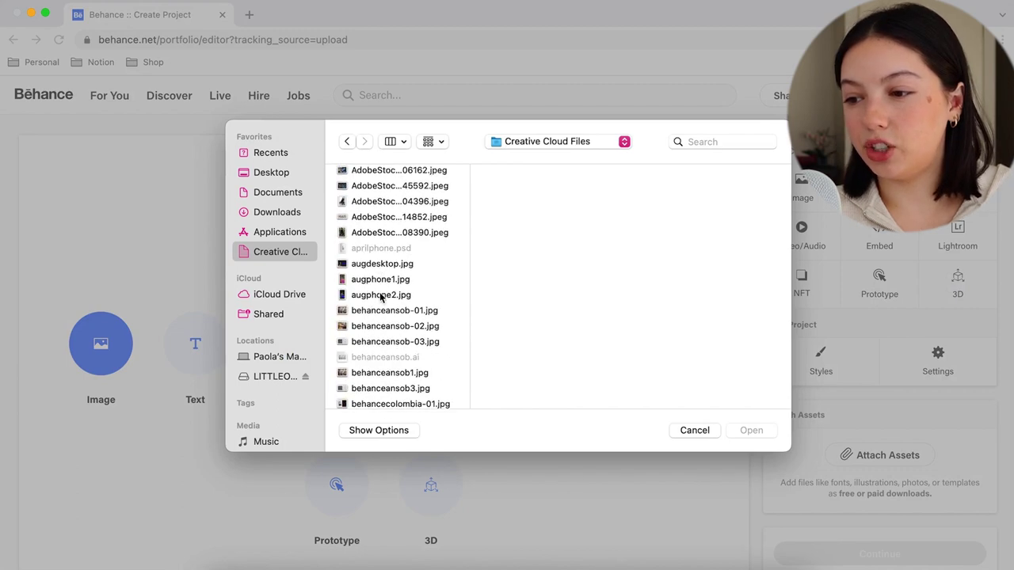
scroll(380, 297, "down", 2)
double_click(383, 373)
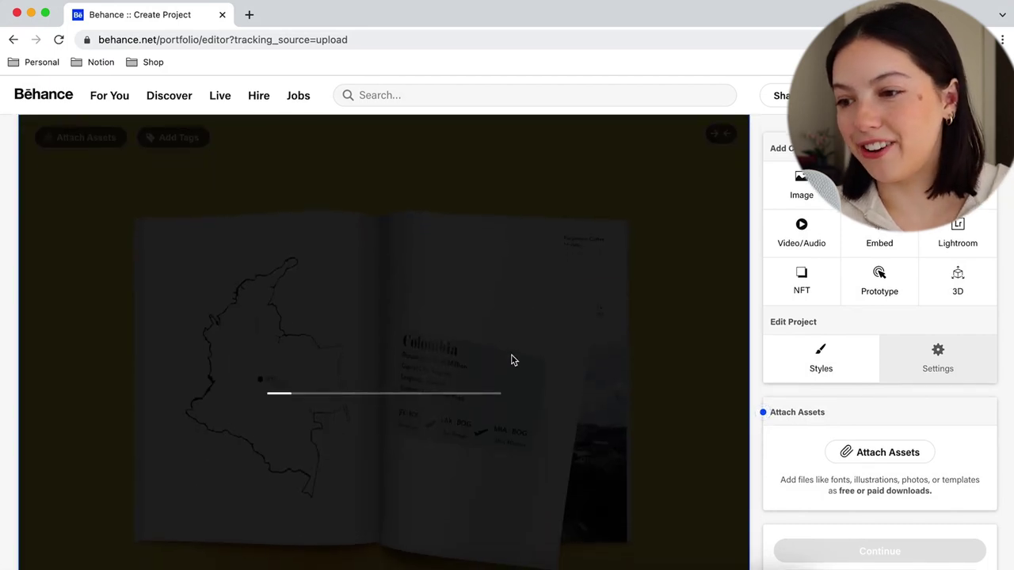
scroll(511, 361, "down", 2)
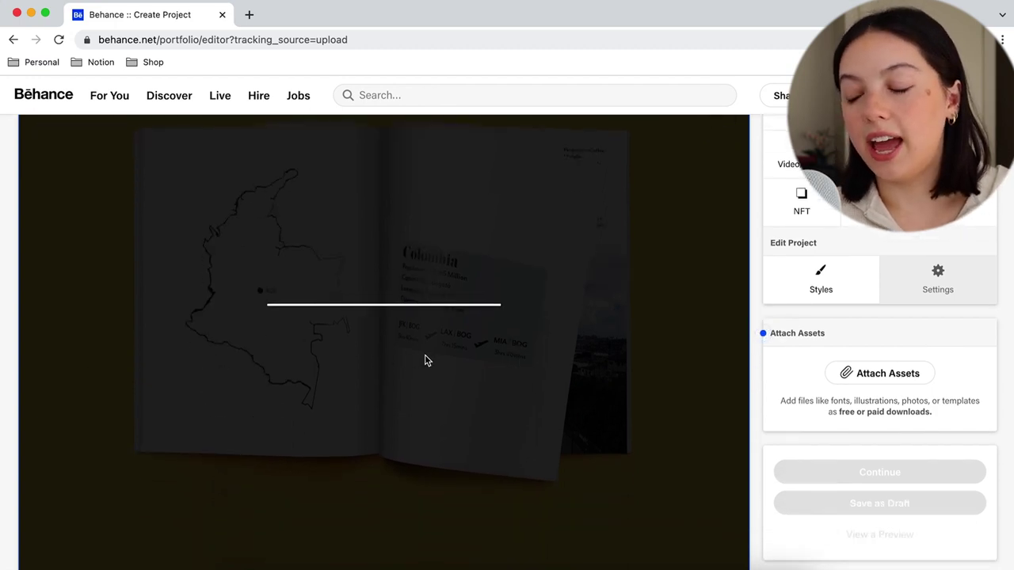
scroll(426, 346, "up", 2)
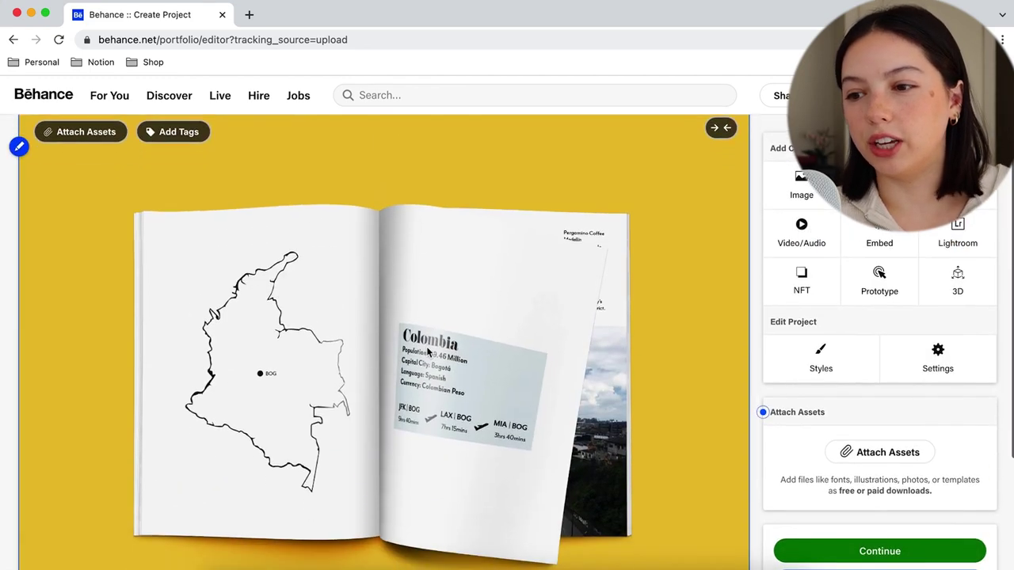
Use View a Preview to see the yellow-backed Colombia map spread as published
scroll(737, 398, "down", 3)
scroll(738, 397, "down", 1)
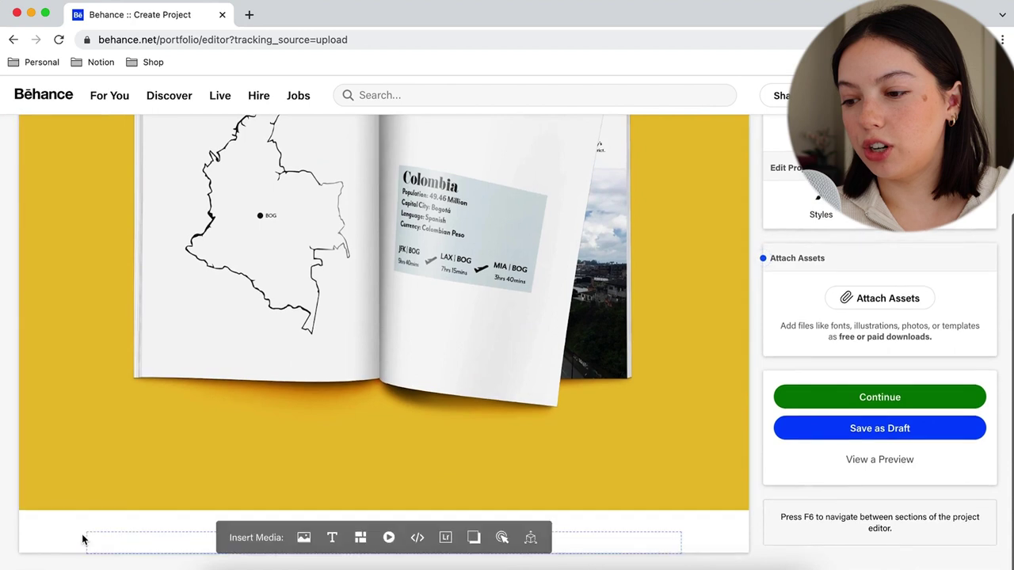
mouse_move(328, 537)
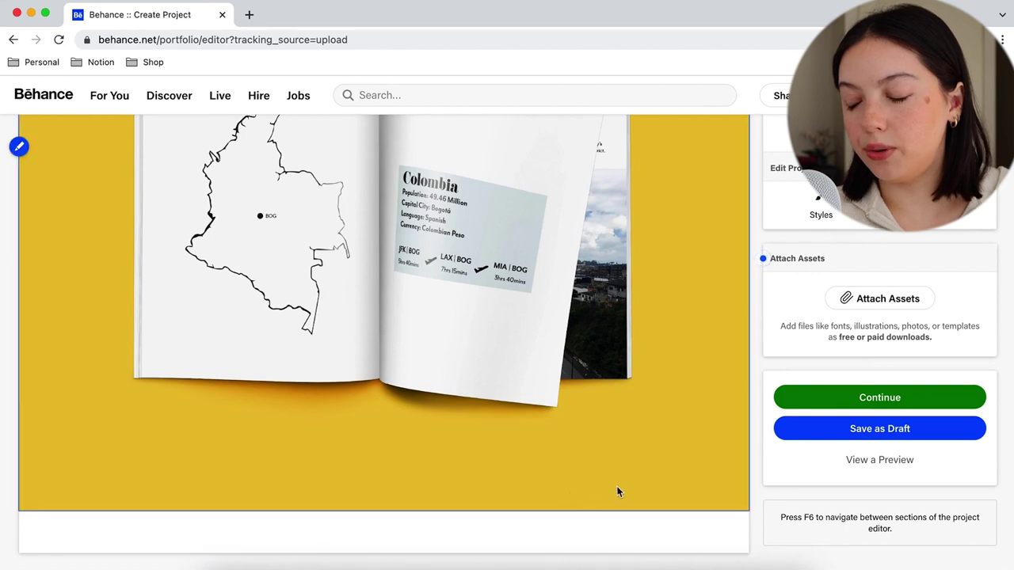
left_click(857, 470)
scroll(676, 357, "down", 6)
scroll(679, 367, "up", 8)
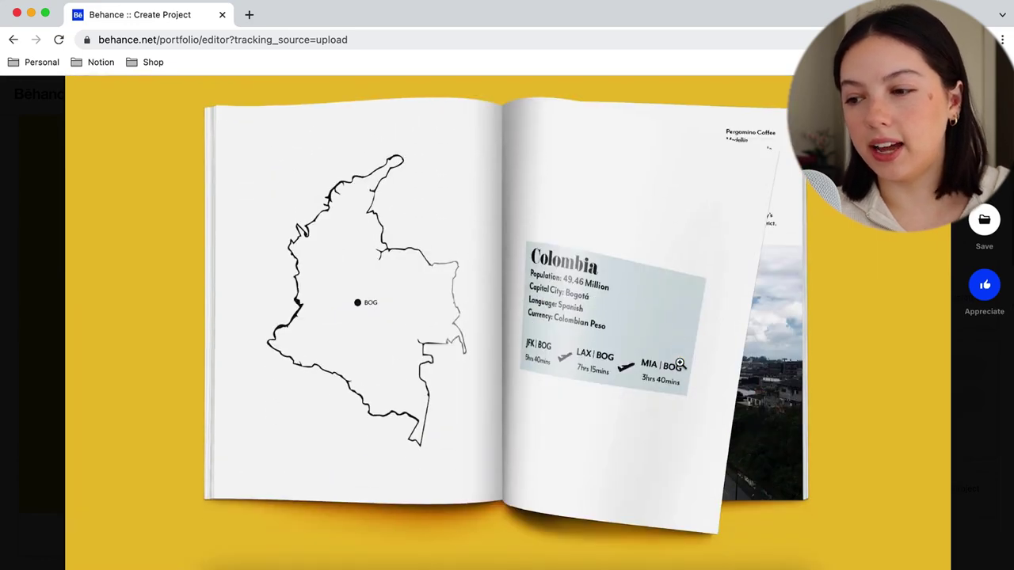